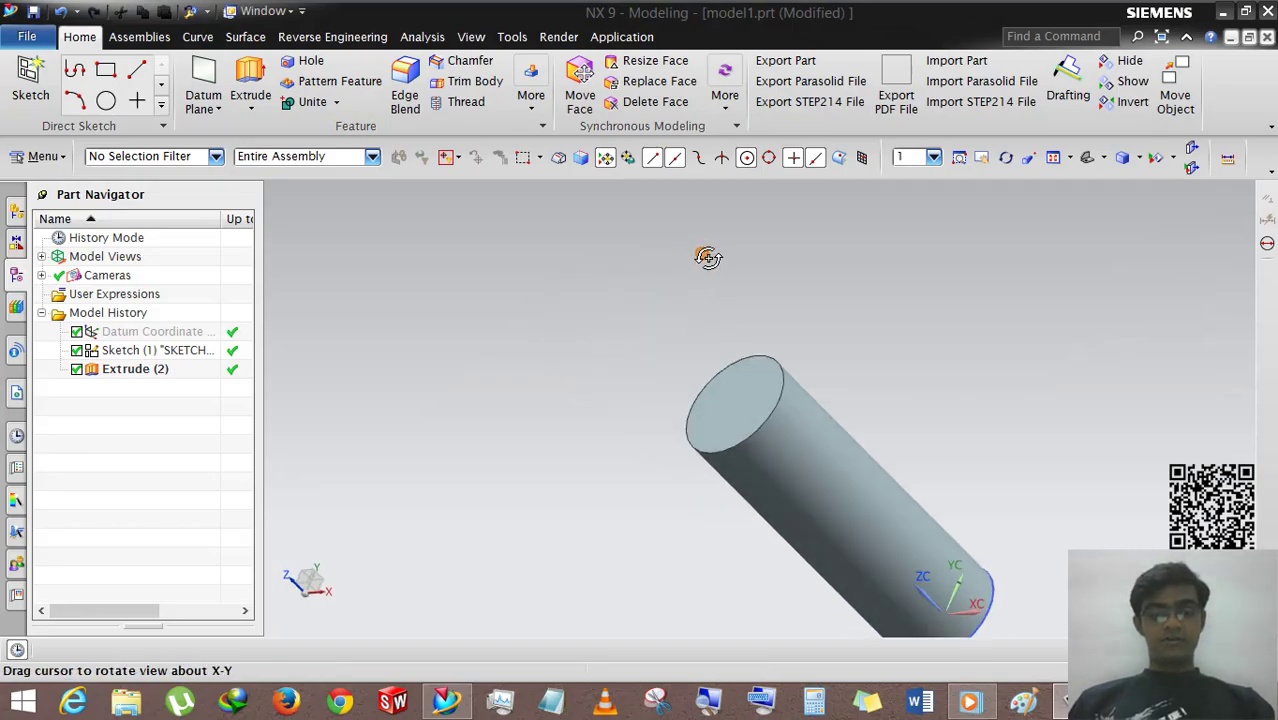
Orbit around the cylinder and measure the diameter of its outer face
{"action": "left_click", "coordinate": [595, 305]}
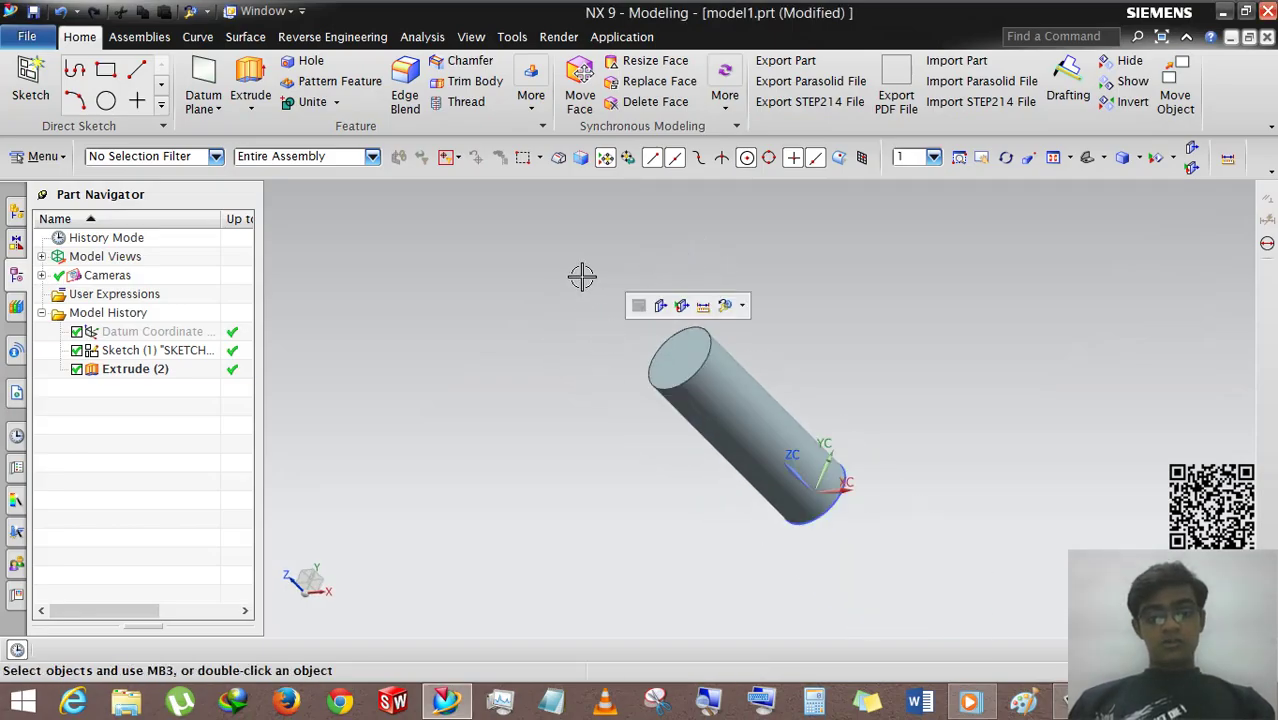
{"action": "scroll", "coordinate": [694, 357], "scroll_direction": "up", "scroll_amount": 1}
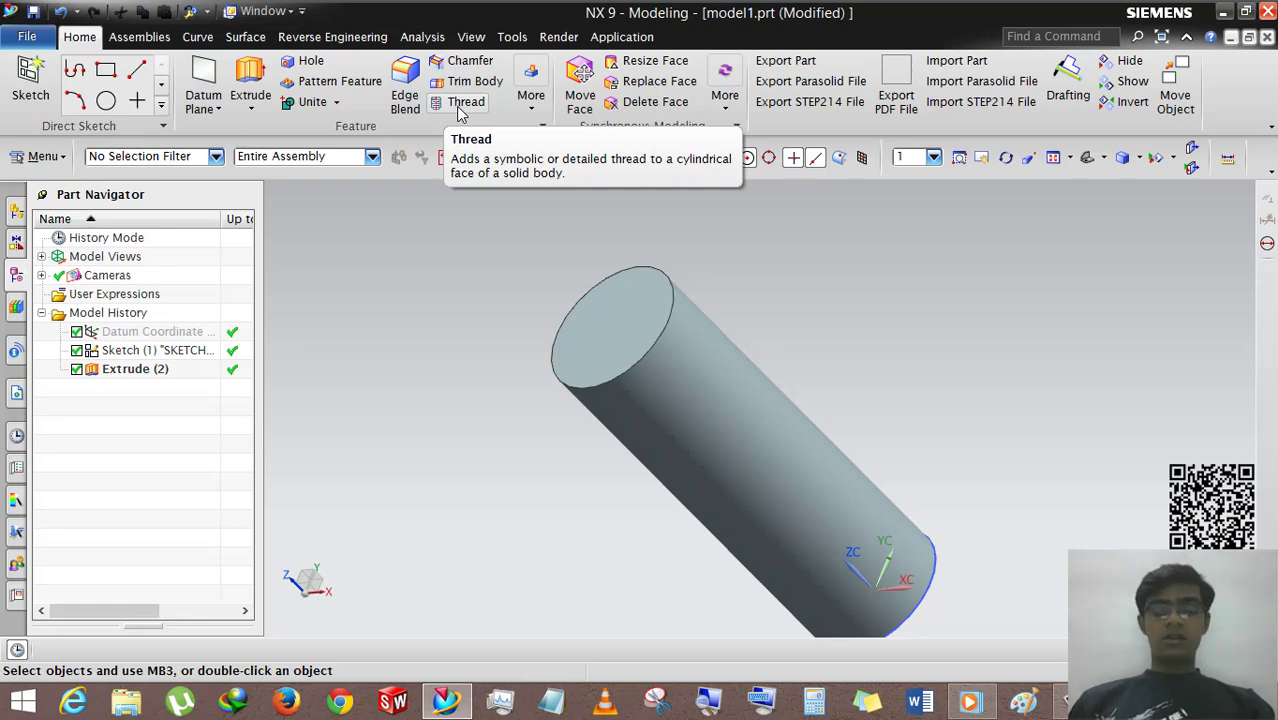
{"action": "middle_click_drag", "start_coordinate": [513, 337], "coordinate": [515, 368]}
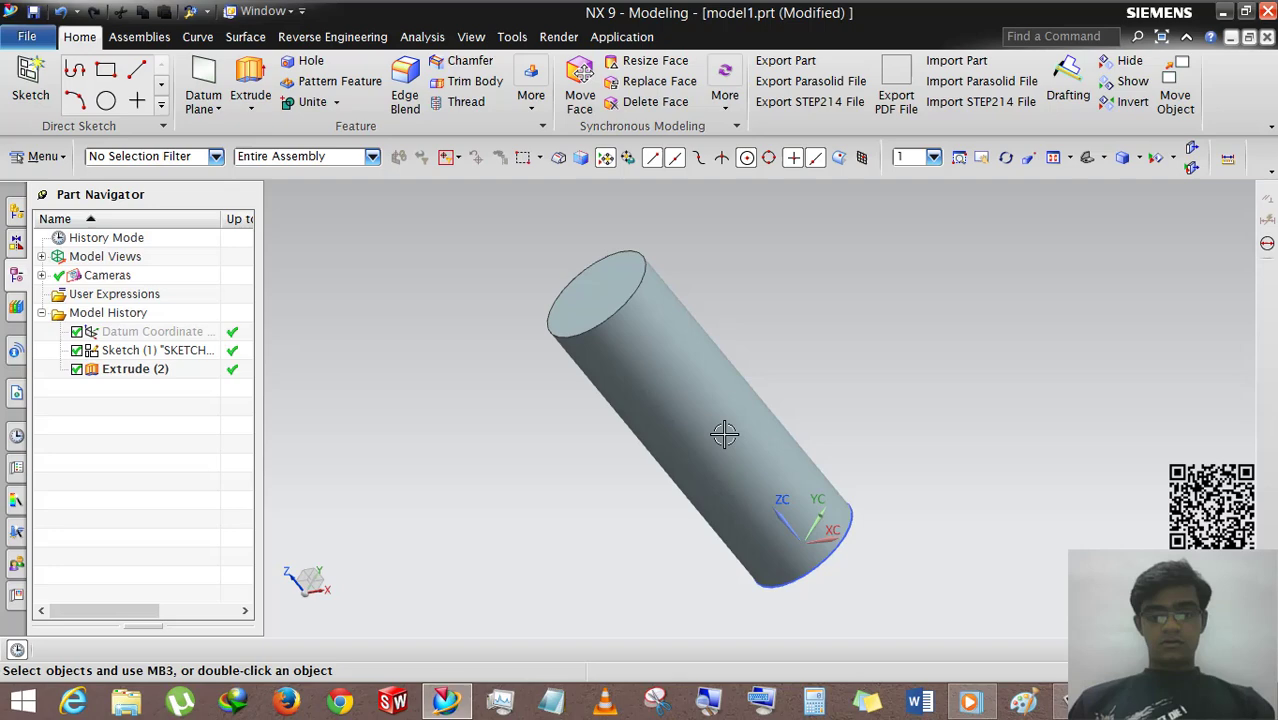
{"action": "middle_click_drag", "start_coordinate": [645, 363], "coordinate": [619, 319]}
{"action": "mouse_move", "coordinate": [628, 408]}
{"action": "middle_mouse_down"}
{"action": "mouse_move", "coordinate": [637, 414]}
{"action": "mouse_move", "coordinate": [630, 400]}
{"action": "middle_mouse_up"}
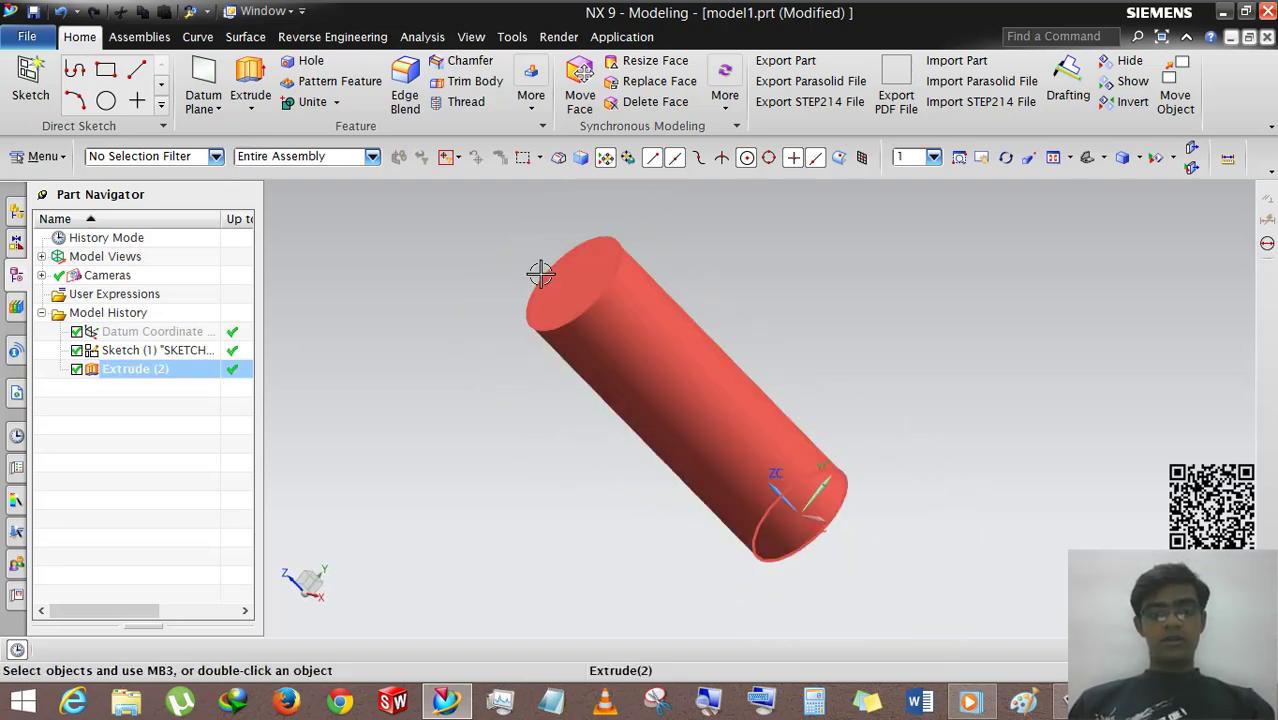
{"action": "left_click", "coordinate": [1228, 160]}
{"action": "left_click", "coordinate": [400, 242]}
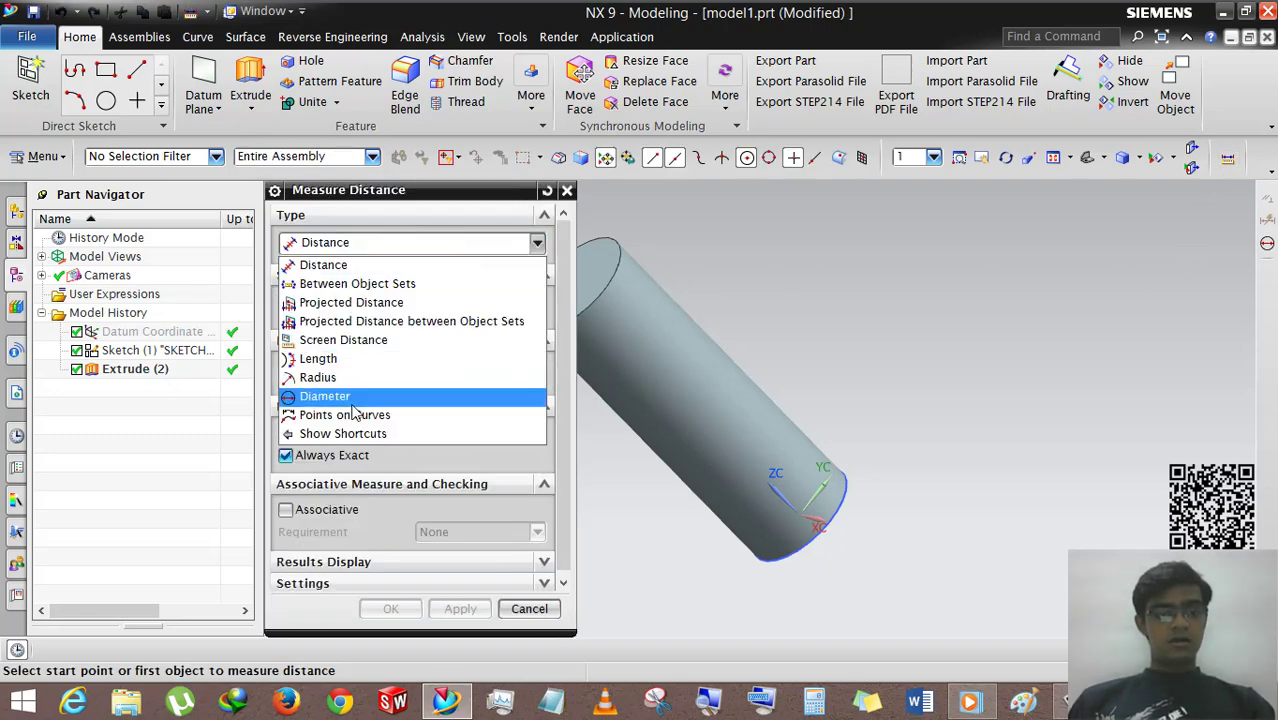
{"action": "left_click", "coordinate": [351, 401]}
{"action": "left_click", "coordinate": [716, 324]}
{"action": "left_click", "coordinate": [374, 463]}
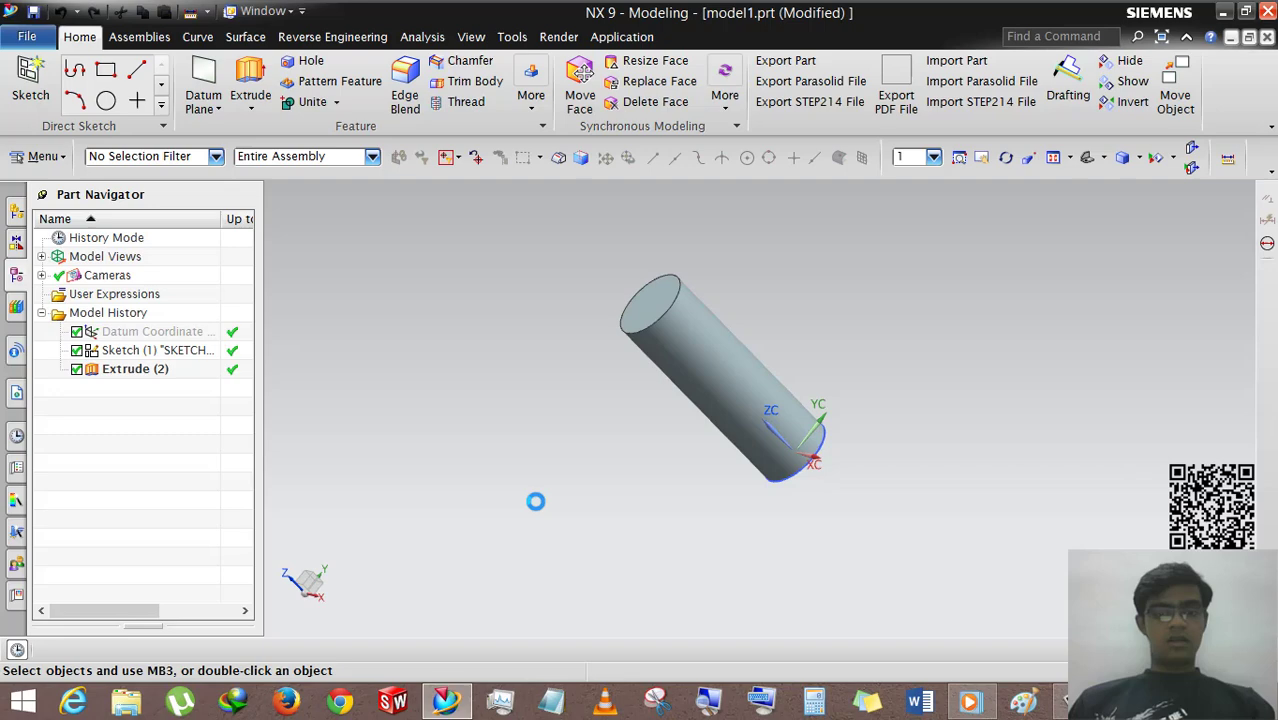
Adjust the view and browse the additional feature gallery, closing it without choosing anything
{"action": "scroll", "coordinate": [588, 391], "scroll_direction": "up", "scroll_amount": 2}
{"action": "middle_click_drag", "start_coordinate": [588, 391], "coordinate": [545, 368]}
{"action": "scroll", "coordinate": [570, 469], "scroll_direction": "down", "scroll_amount": 1}
{"action": "scroll", "coordinate": [508, 317], "scroll_direction": "up", "scroll_amount": 2}
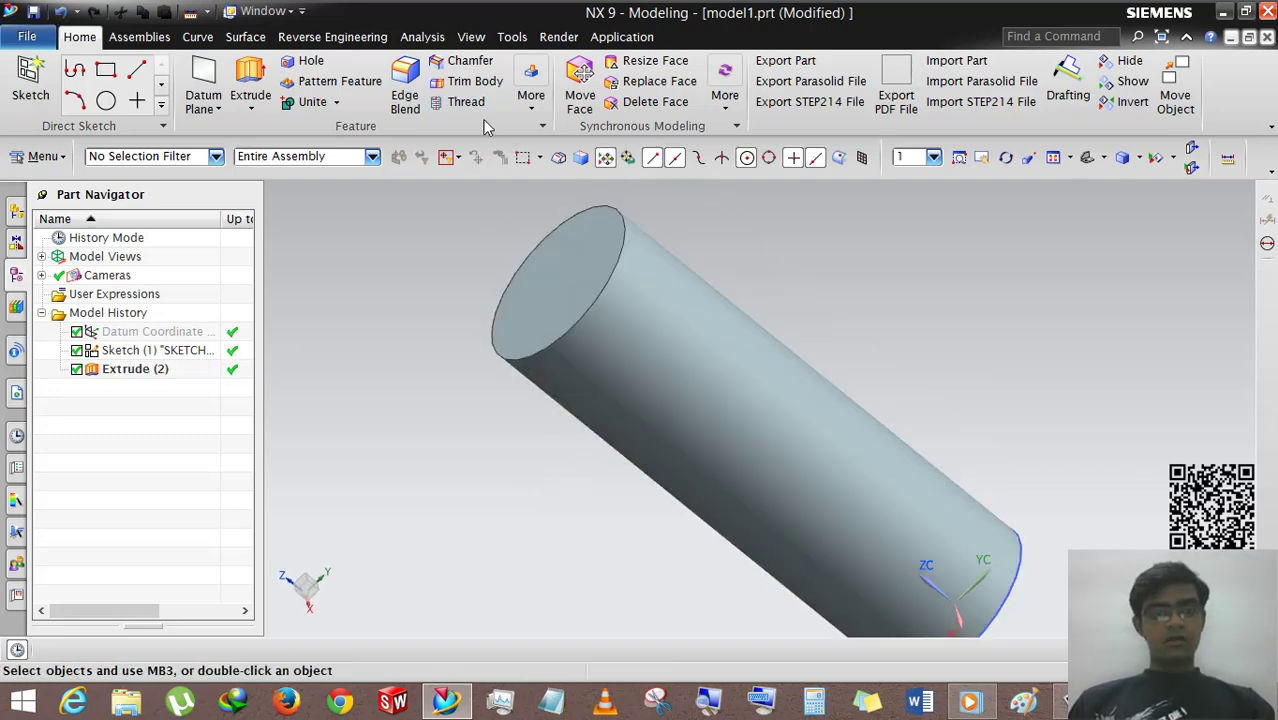
{"action": "scroll", "coordinate": [639, 294], "scroll_direction": "down", "scroll_amount": 1}
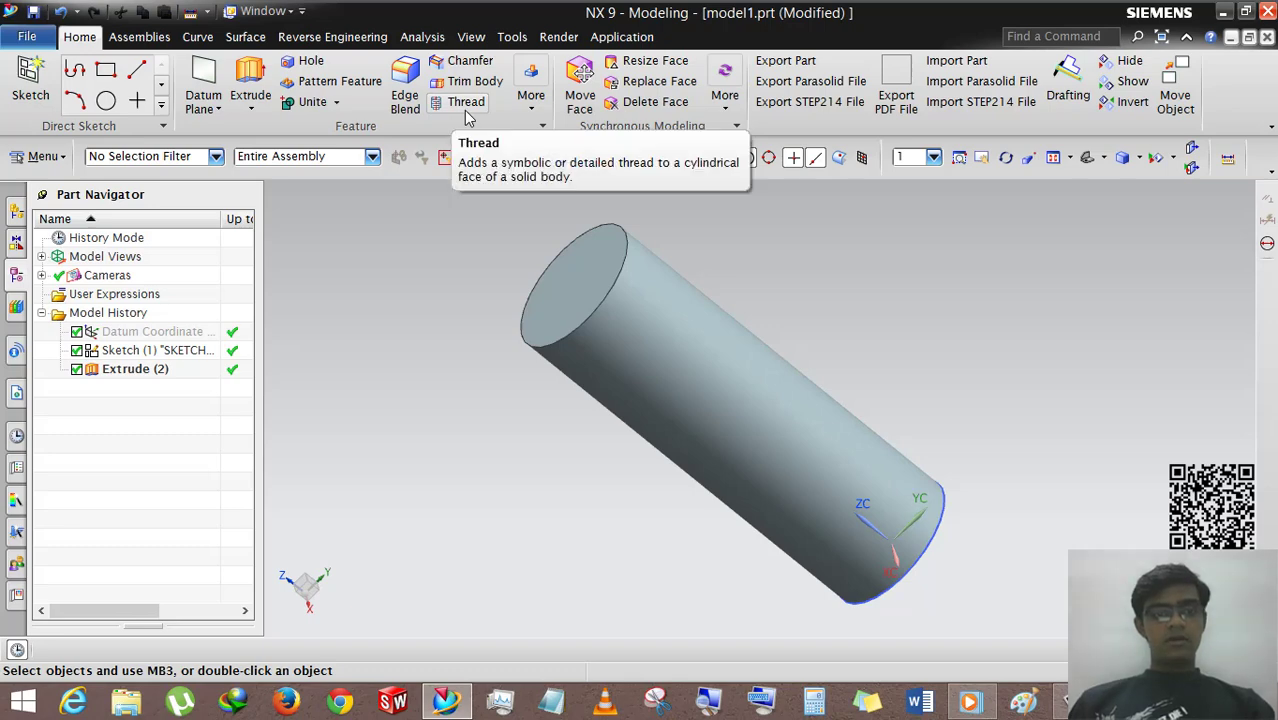
{"action": "left_click", "coordinate": [524, 104]}
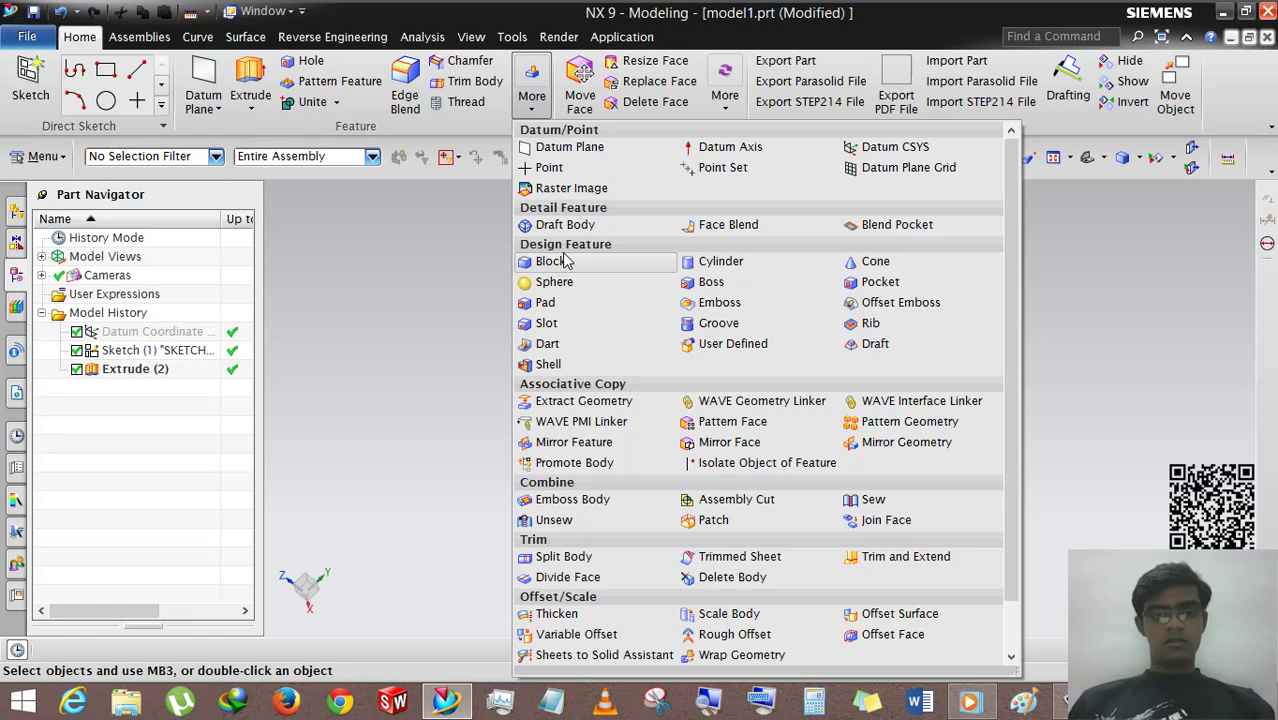
{"action": "left_click", "coordinate": [398, 272]}
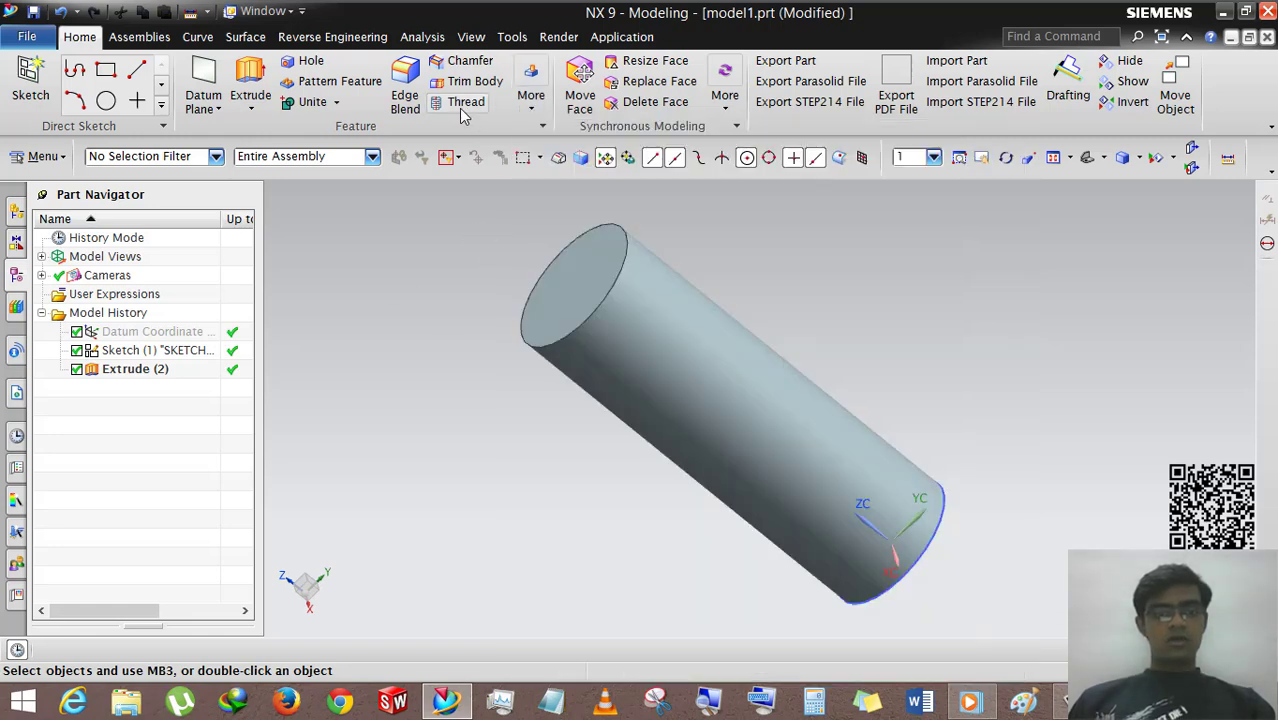
Apply a detailed thread to the outer face: 8.5 mm minor, 30 mm length, 1.5 pitch, 60°
{"action": "left_click", "coordinate": [463, 104]}
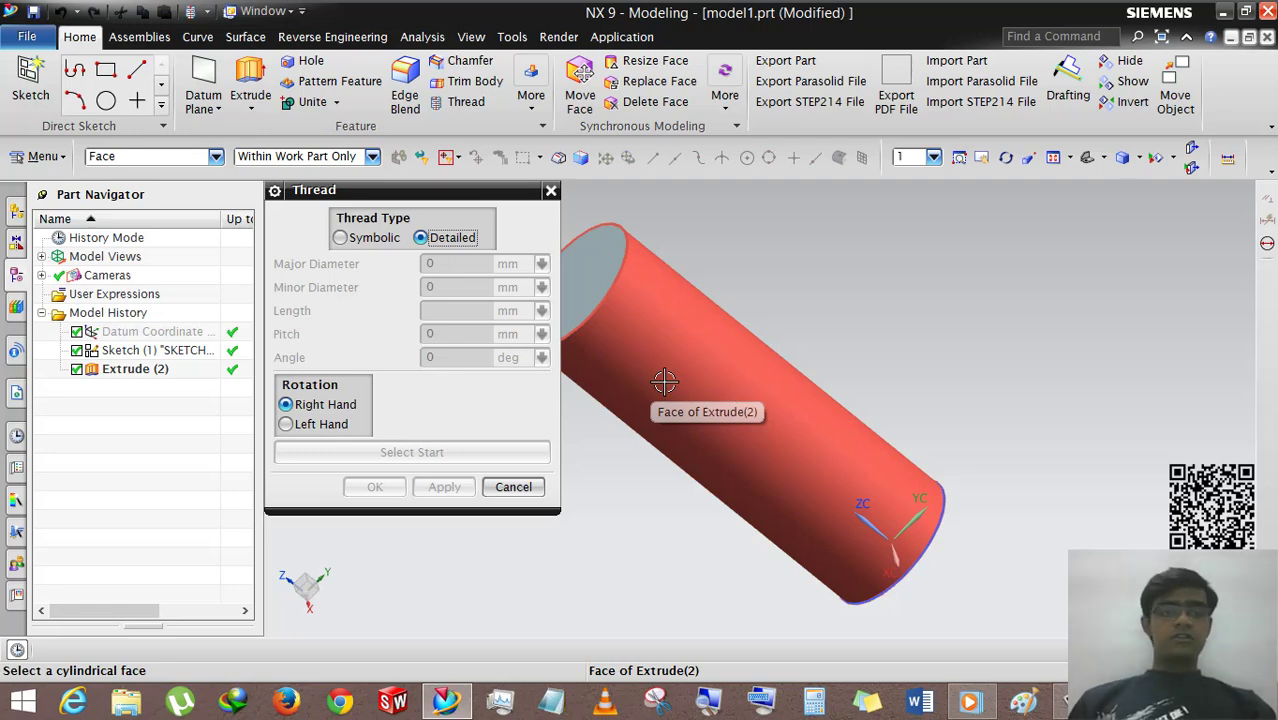
{"action": "left_click", "coordinate": [664, 381]}
{"action": "middle_click_drag", "start_coordinate": [718, 425], "coordinate": [779, 396]}
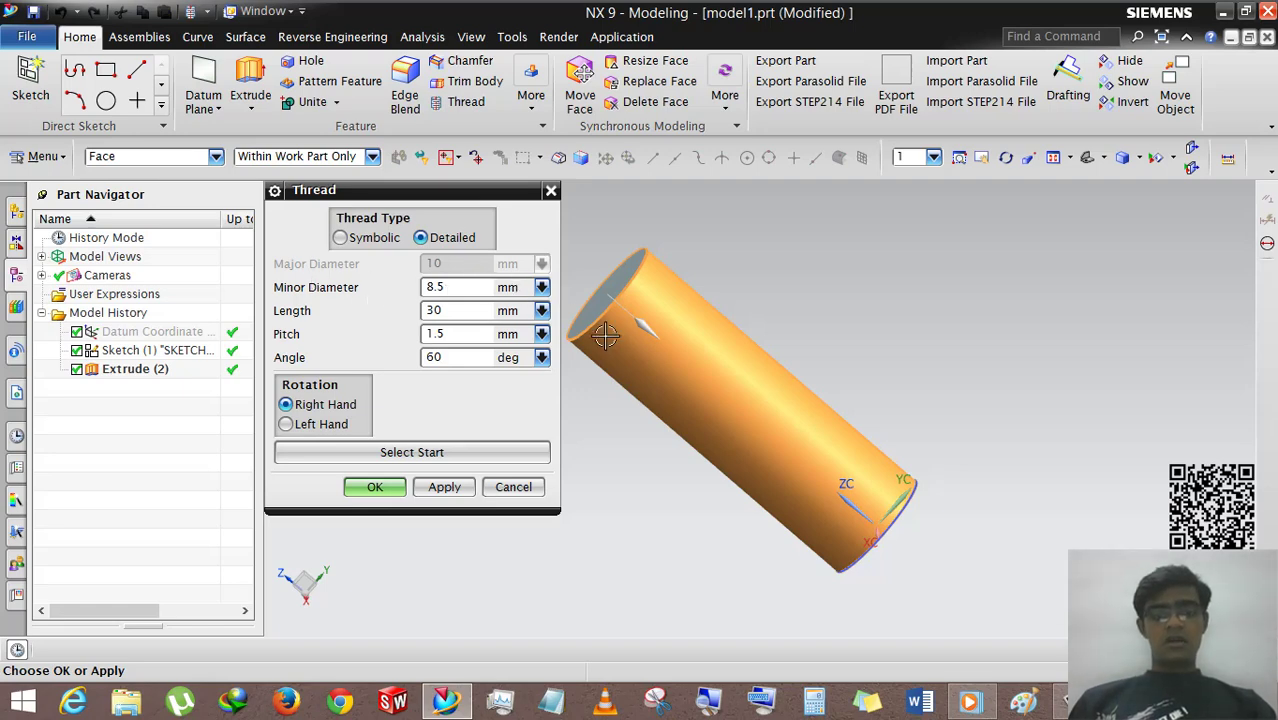
{"action": "middle_click_drag", "start_coordinate": [690, 384], "coordinate": [705, 390]}
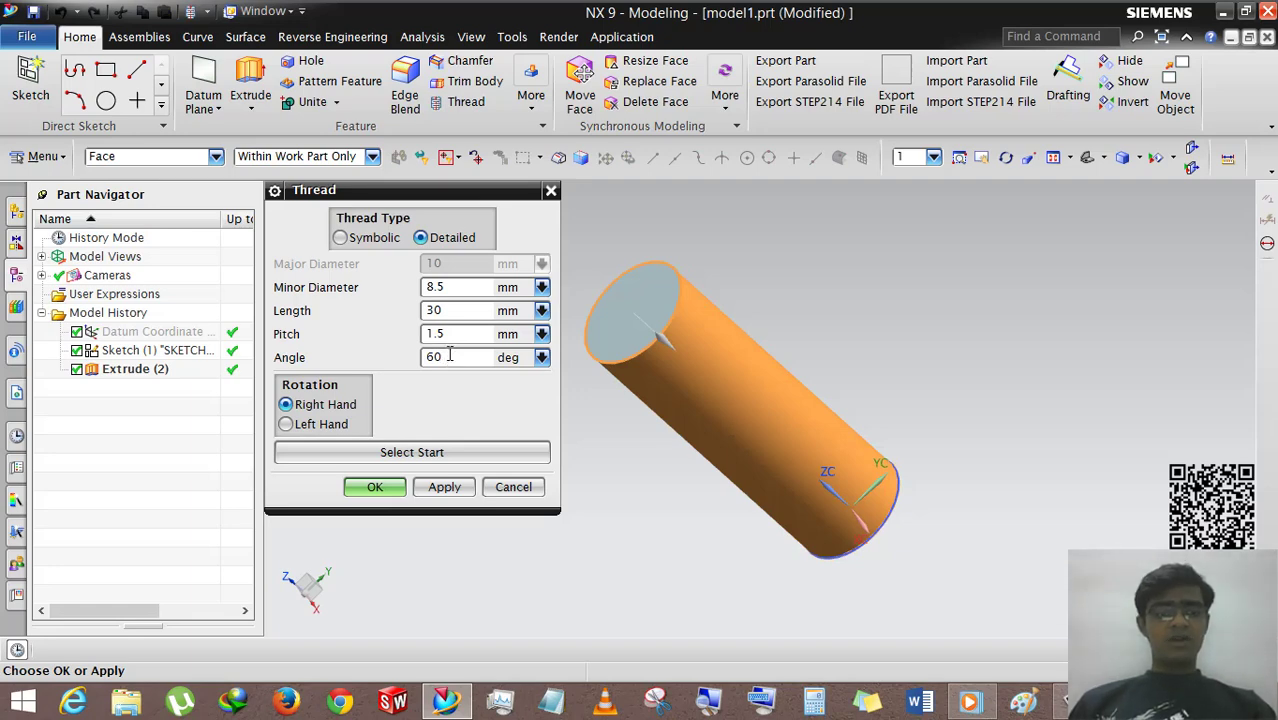
{"action": "middle_click_drag", "start_coordinate": [648, 482], "coordinate": [644, 428]}
Use the cylinder's end face as thread start, reverse the thread axis, and create the thread
{"action": "left_click", "coordinate": [425, 460]}
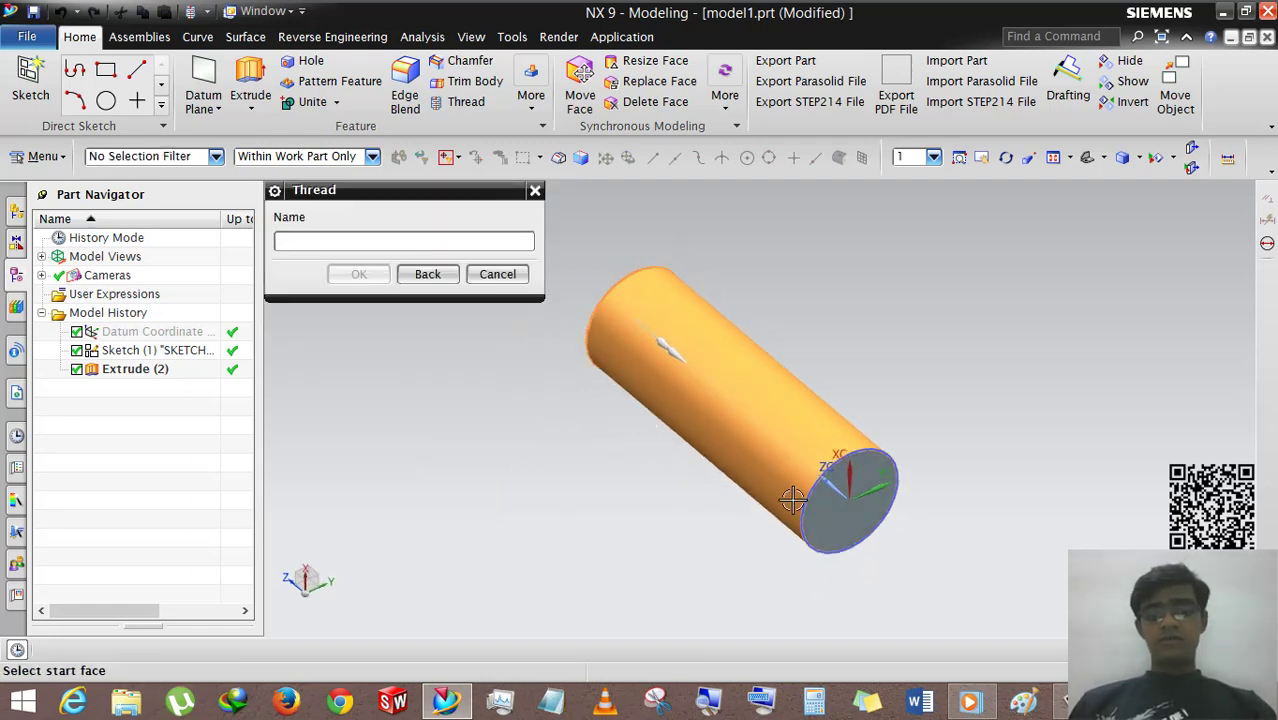
{"action": "scroll", "coordinate": [818, 489], "scroll_direction": "up", "scroll_amount": 2}
{"action": "left_click", "coordinate": [830, 522]}
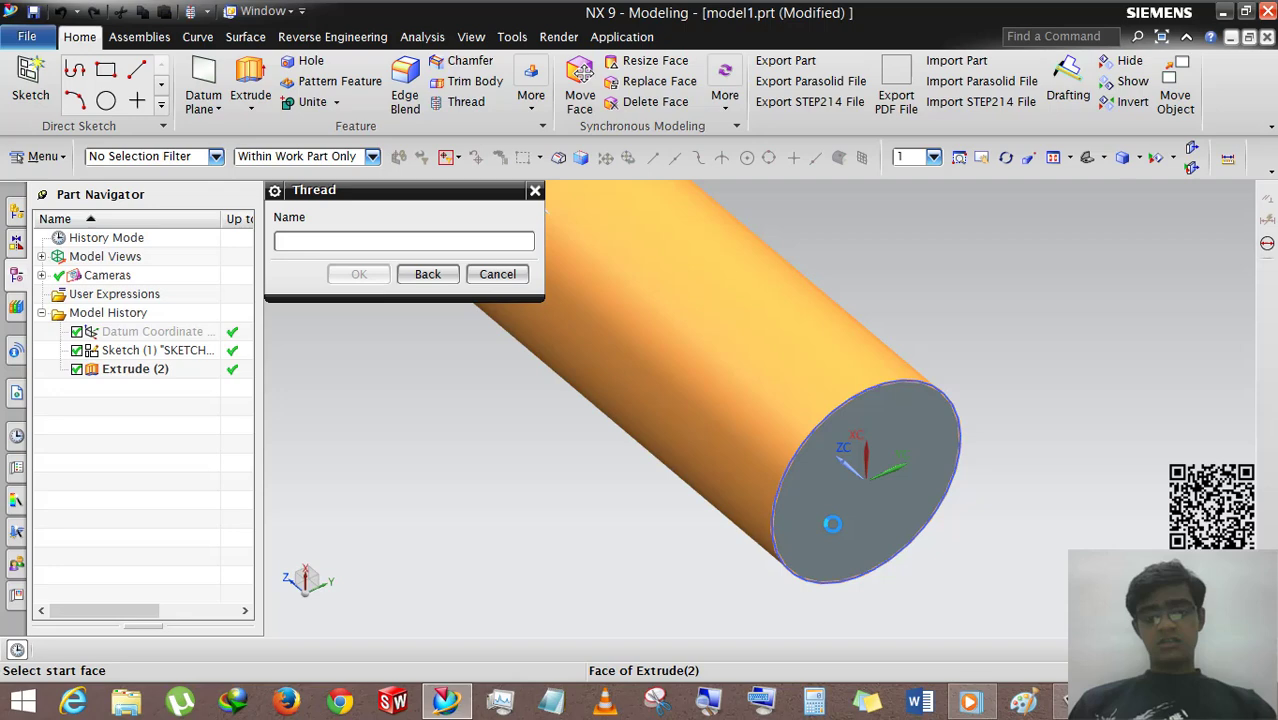
{"action": "middle_click_drag", "start_coordinate": [605, 392], "coordinate": [643, 437]}
{"action": "middle_click_drag", "start_coordinate": [801, 465], "coordinate": [727, 465]}
{"action": "left_click", "coordinate": [405, 225]}
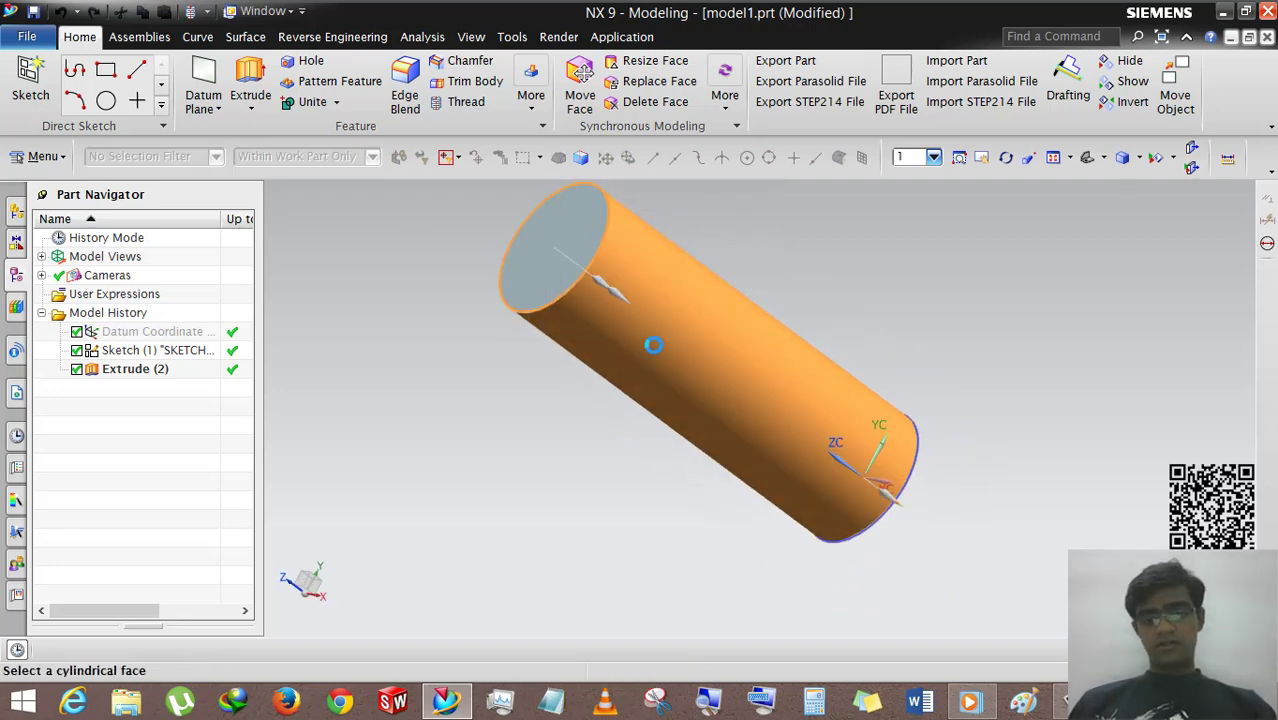
{"action": "middle_click_drag", "start_coordinate": [785, 500], "coordinate": [764, 462]}
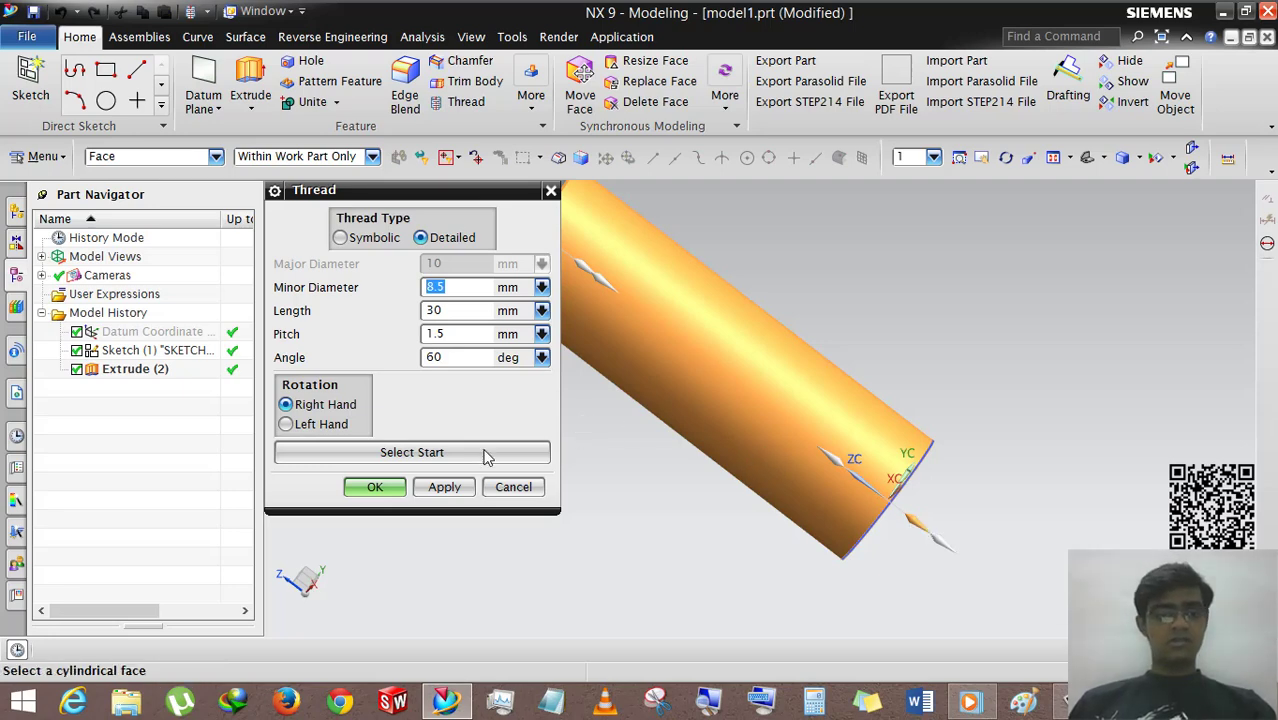
{"action": "left_click", "coordinate": [374, 487]}
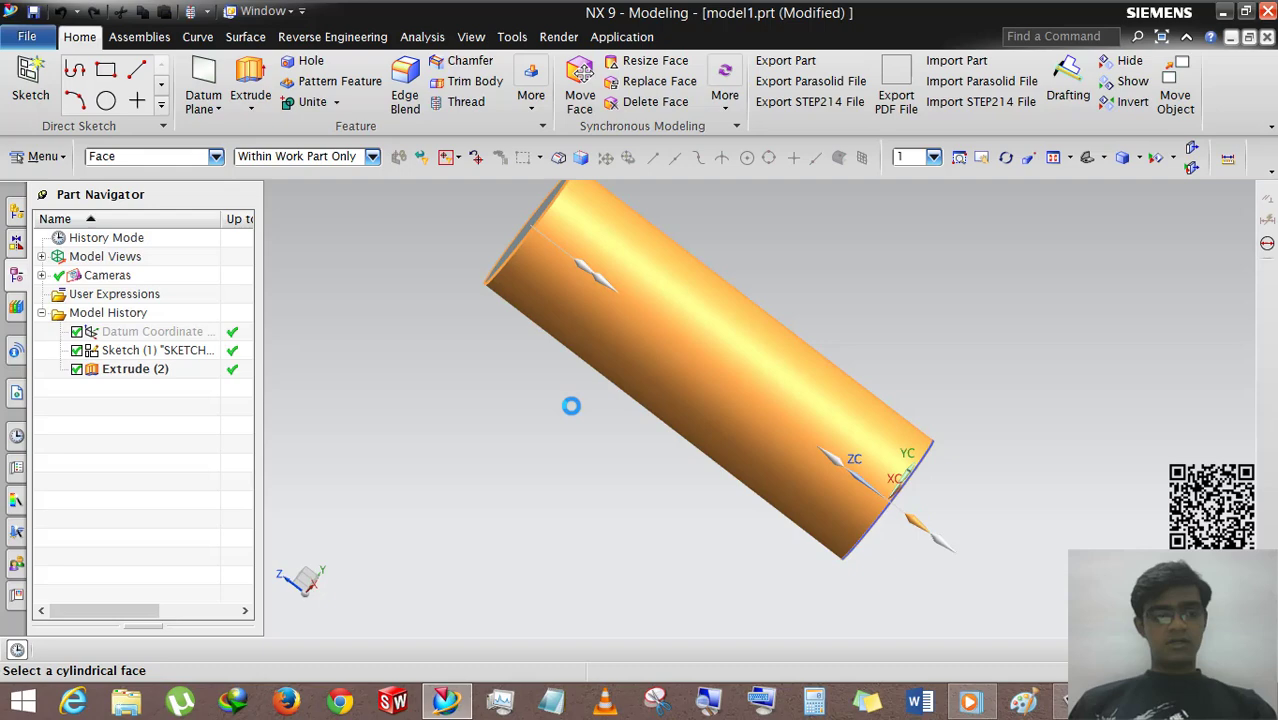
Zoom and orbit around the threaded rod, briefly selecting the thread to inspect its ridges
{"action": "middle_click_drag", "start_coordinate": [628, 457], "coordinate": [478, 358]}
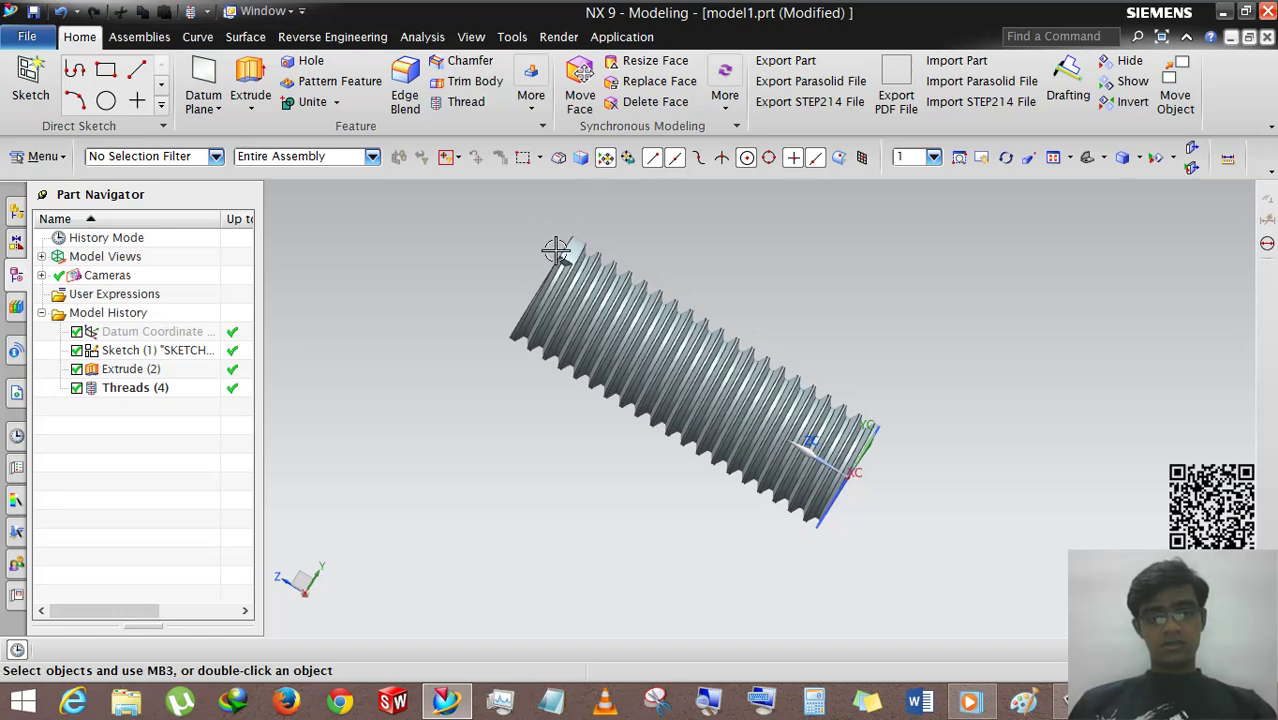
{"action": "scroll", "coordinate": [556, 249], "scroll_direction": "down", "scroll_amount": 3}
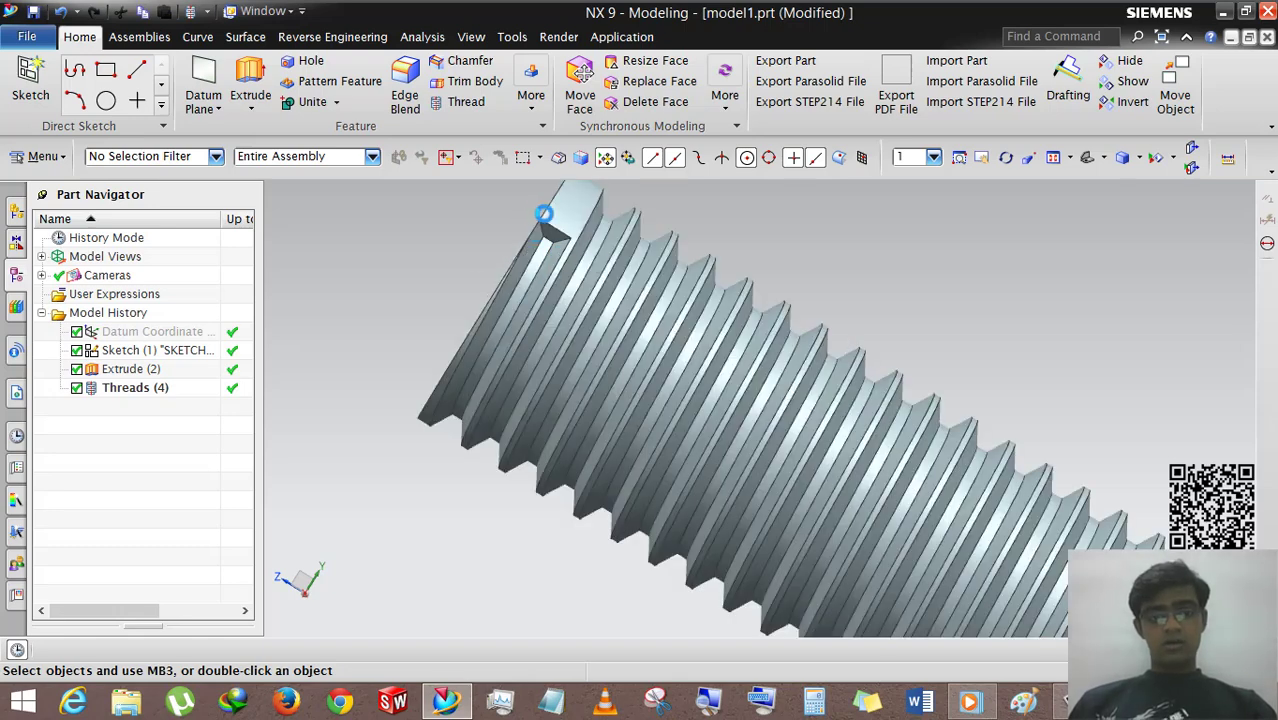
{"action": "left_click", "coordinate": [600, 292]}
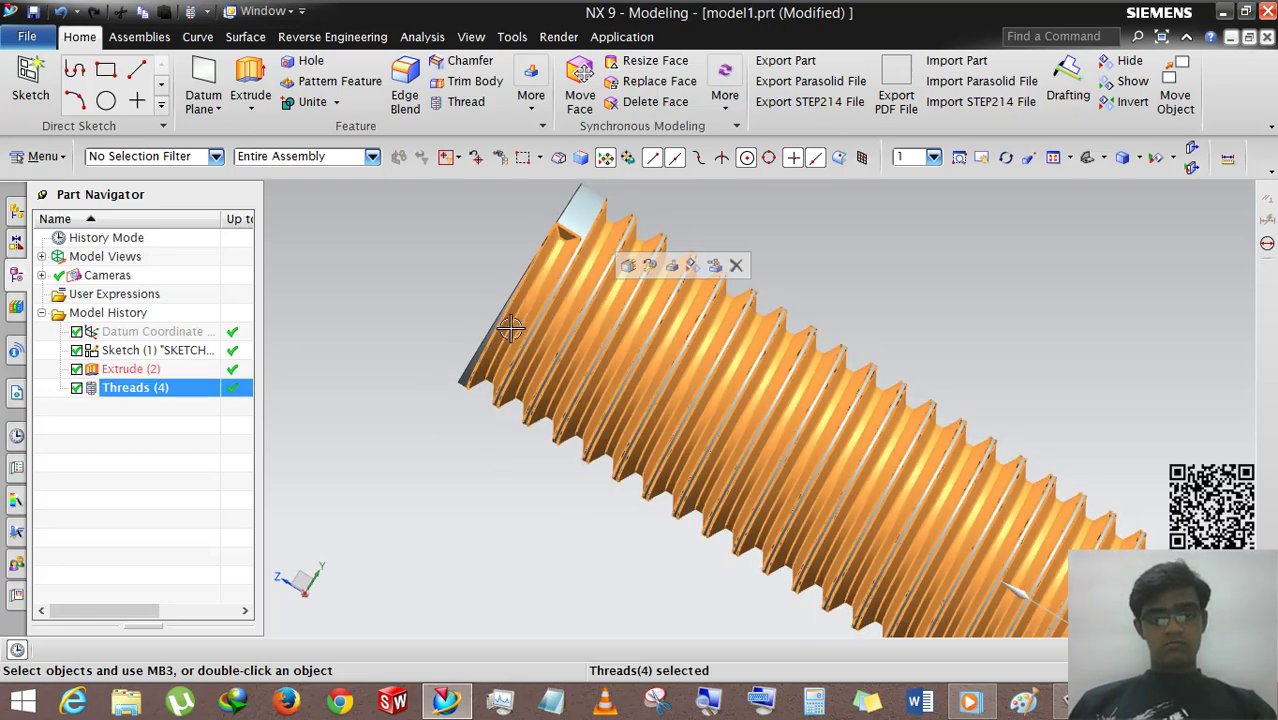
{"action": "middle_click_drag", "start_coordinate": [437, 314], "coordinate": [438, 303]}
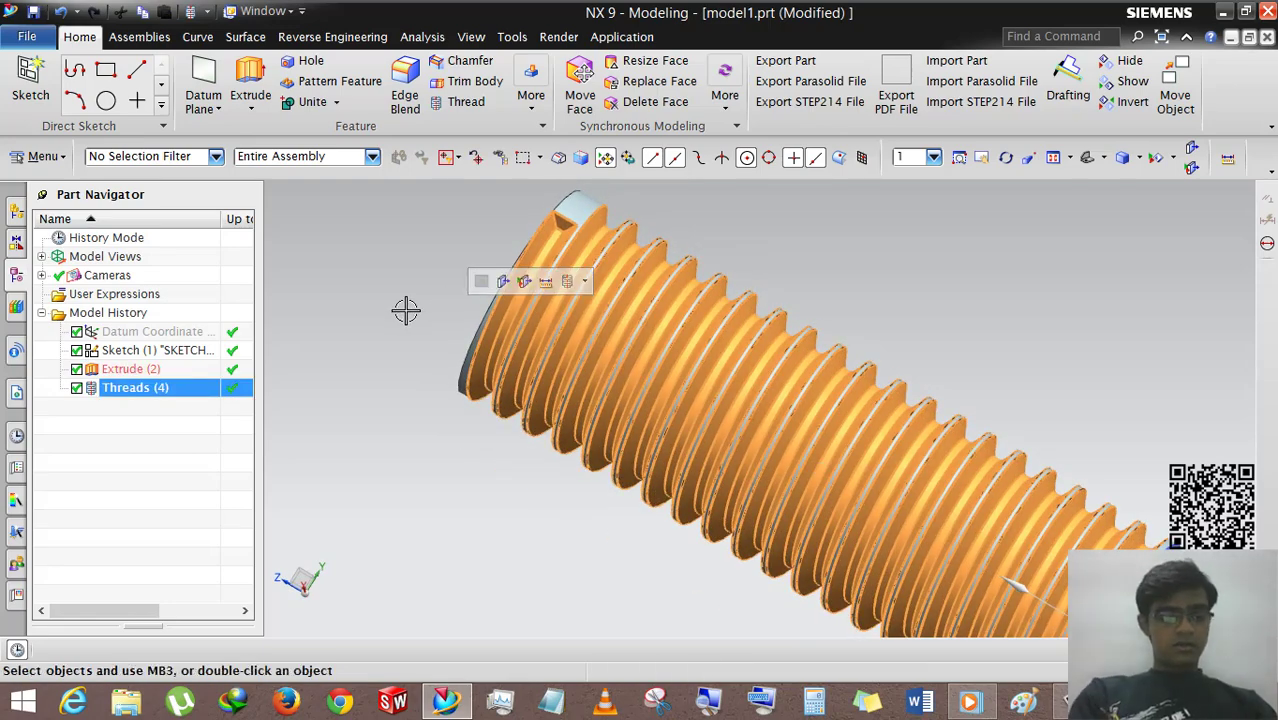
{"action": "left_click", "coordinate": [402, 310]}
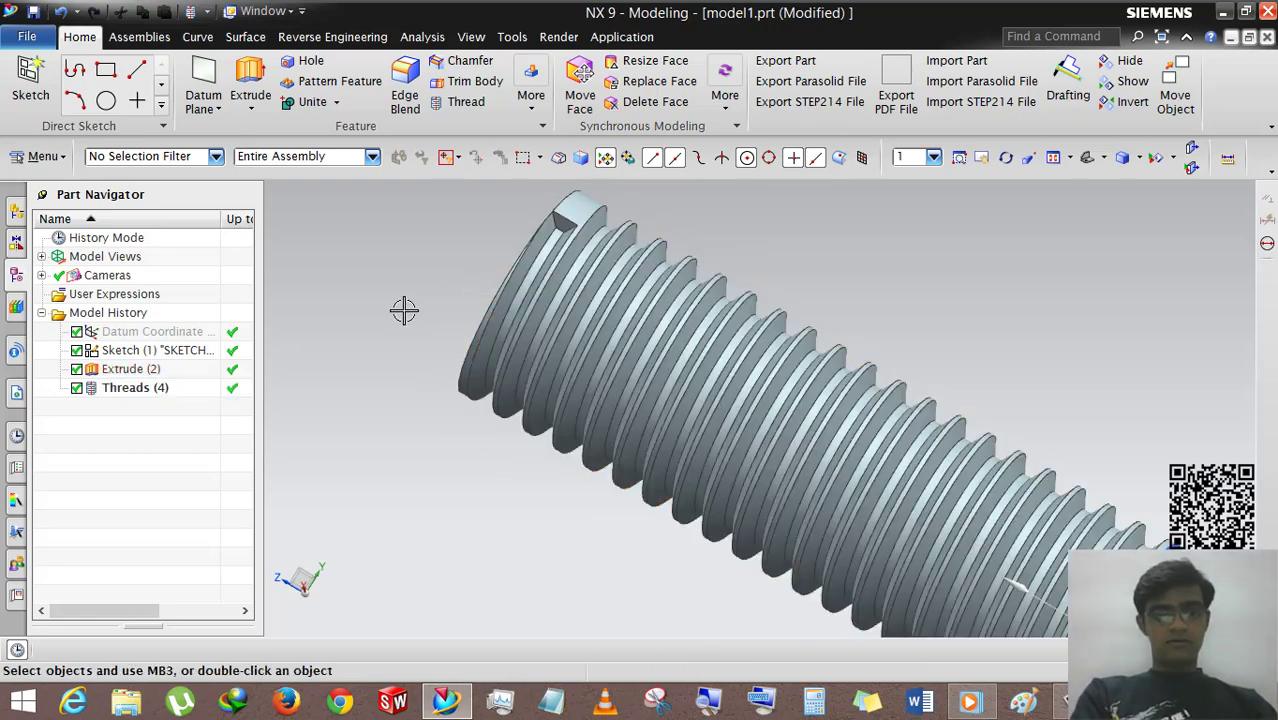
Edit the Threads (4) parameters to a 35 mm length and 30° angle, then update the model
{"action": "right_click", "coordinate": [123, 391]}
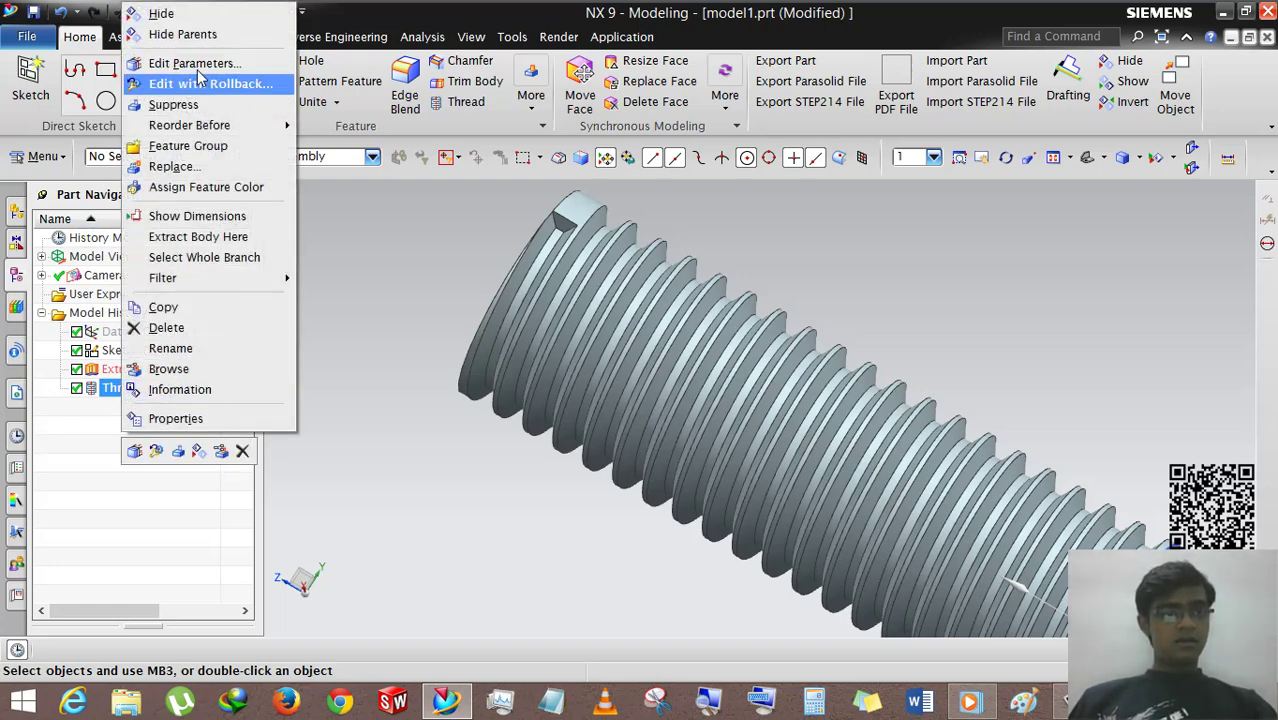
{"action": "left_click", "coordinate": [195, 63]}
{"action": "left_click", "coordinate": [399, 212]}
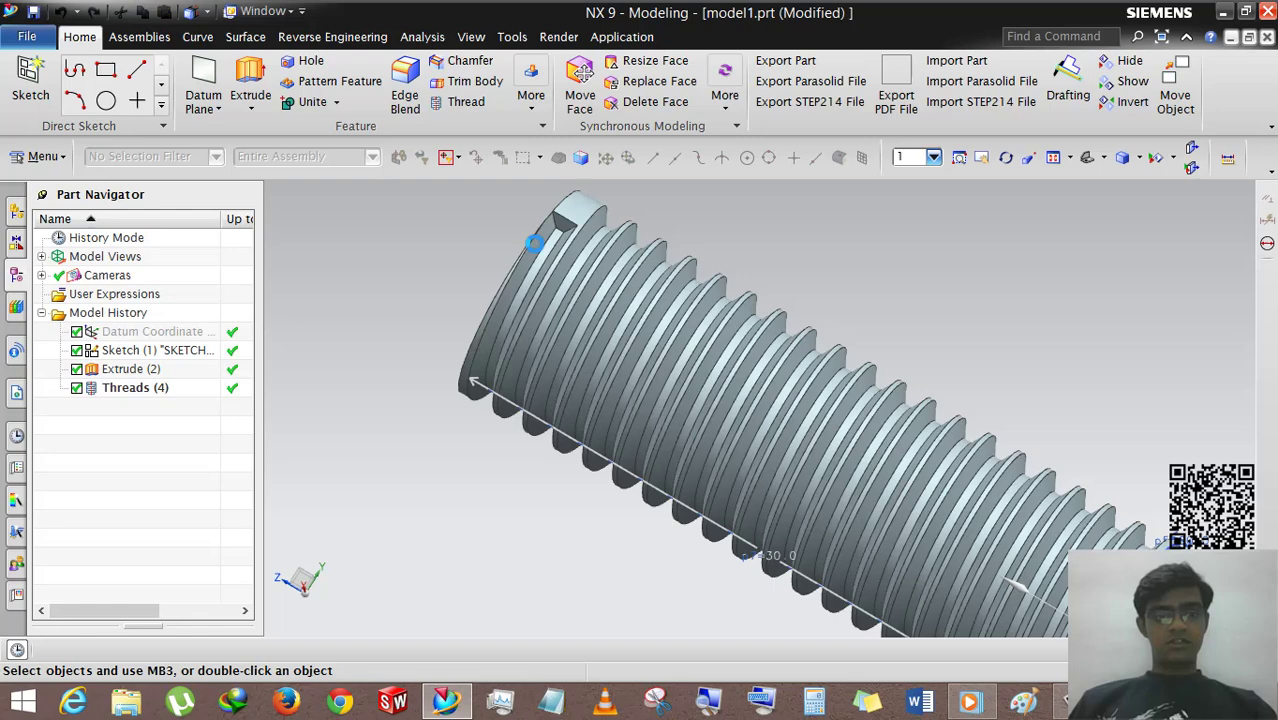
{"action": "left_click", "coordinate": [440, 267]}
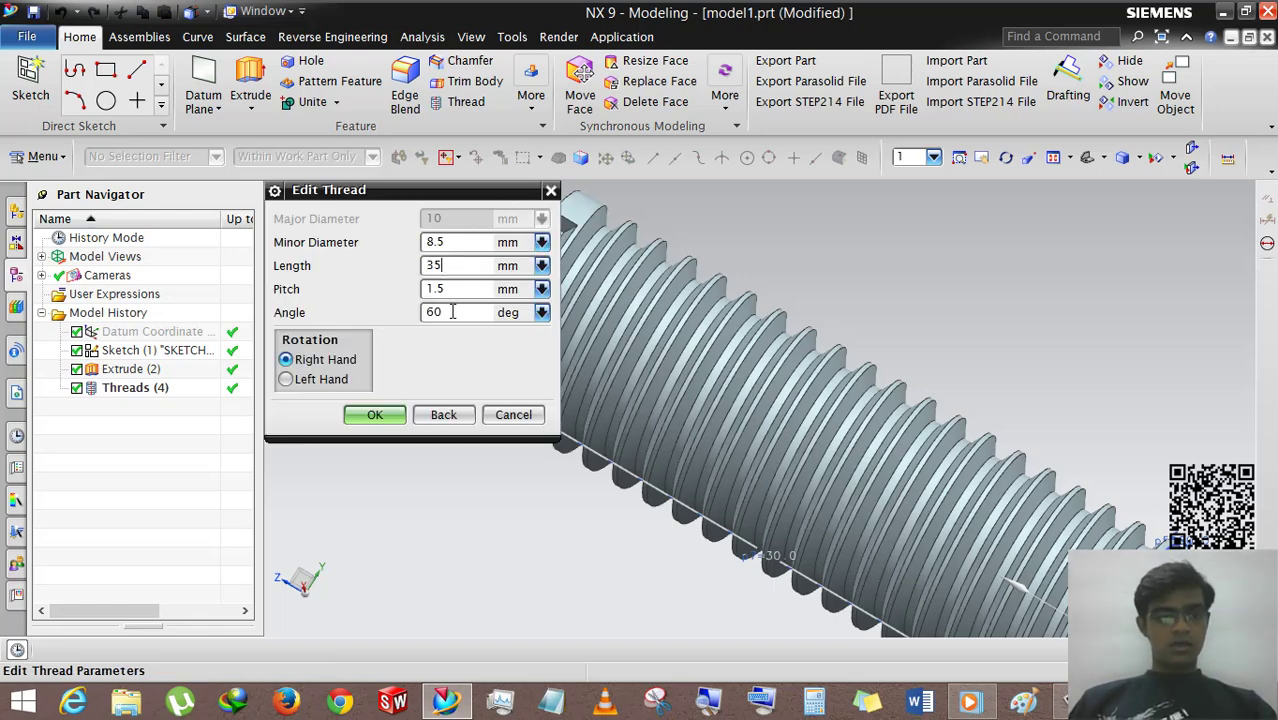
{"action": "left_click", "coordinate": [450, 312]}
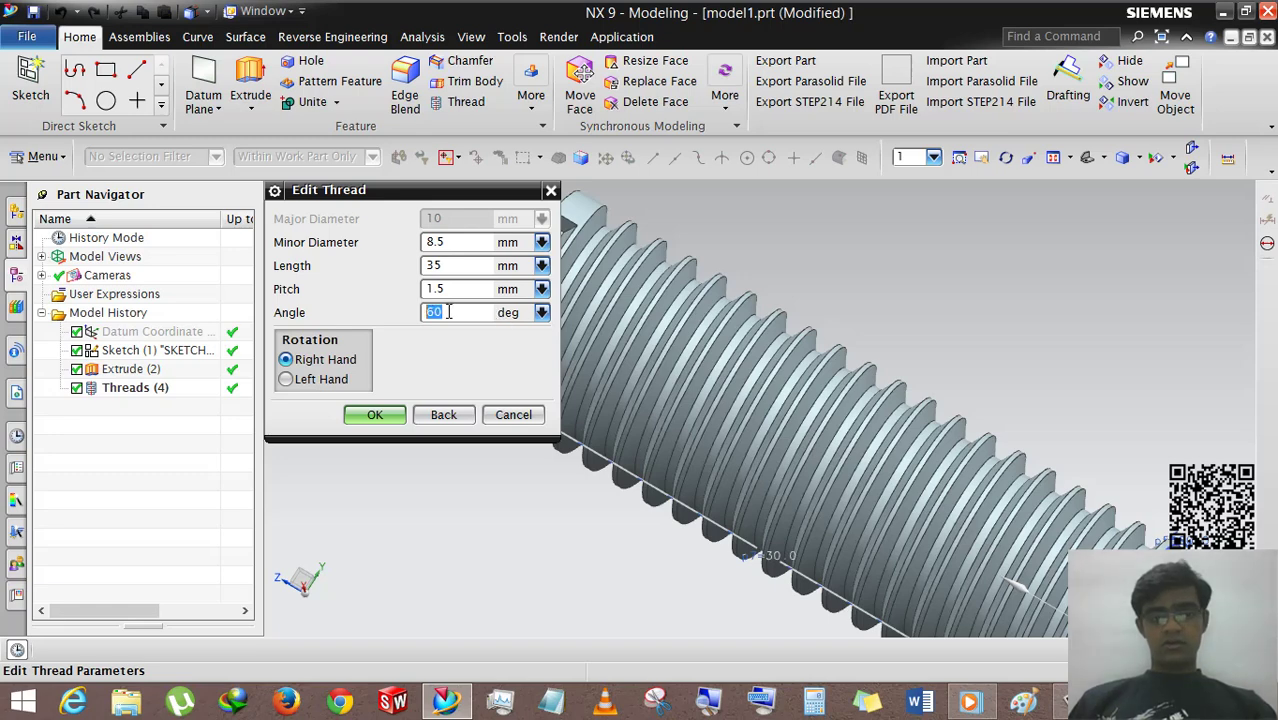
{"action": "left_click", "coordinate": [370, 416]}
{"action": "left_click", "coordinate": [366, 262]}
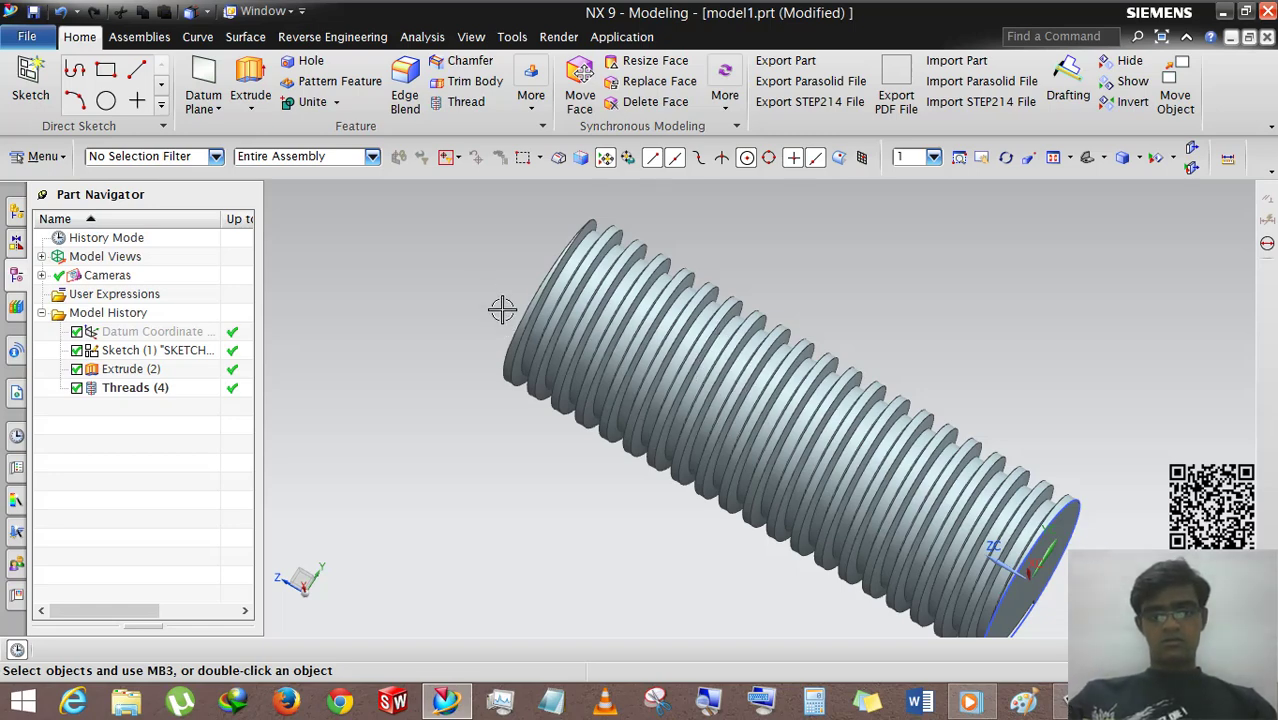
{"action": "middle_click_drag", "start_coordinate": [512, 325], "coordinate": [760, 380]}
{"action": "scroll", "coordinate": [734, 362], "scroll_direction": "up", "scroll_amount": 5}
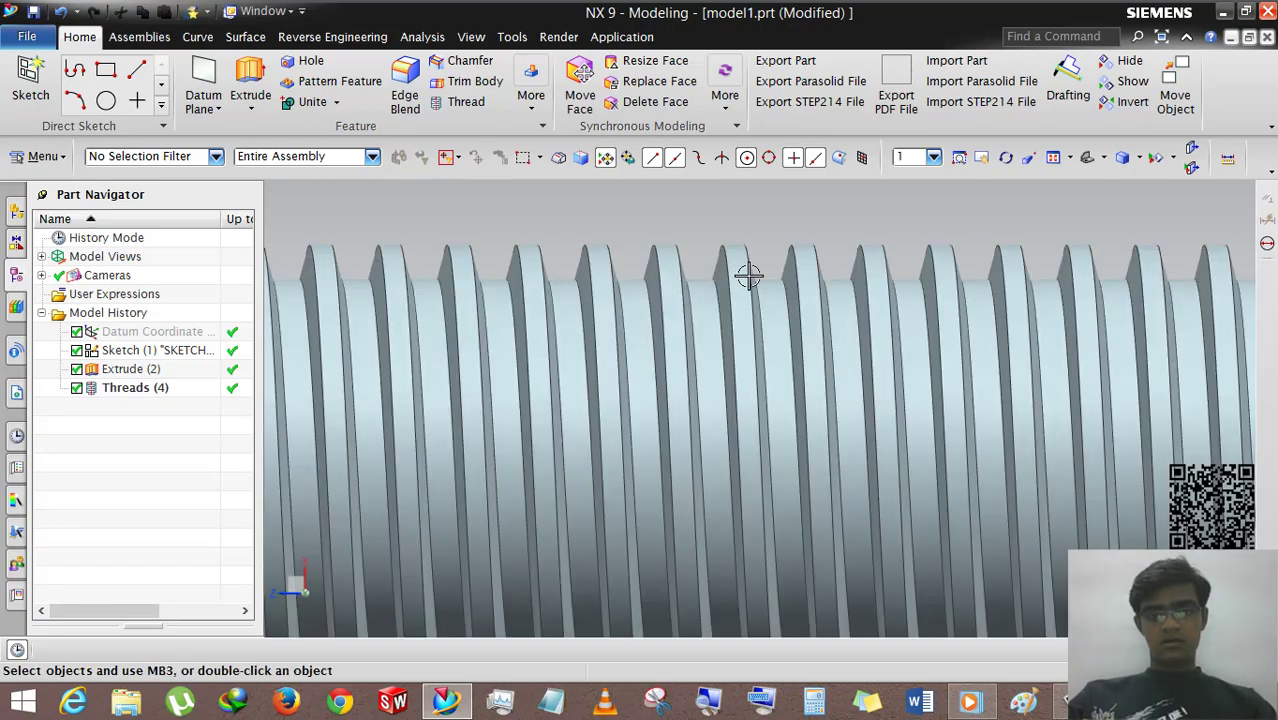
{"action": "scroll", "coordinate": [747, 271], "scroll_direction": "down", "scroll_amount": 5}
{"action": "middle_click_drag", "start_coordinate": [622, 462], "coordinate": [805, 465]}
{"action": "middle_click_drag", "start_coordinate": [630, 434], "coordinate": [579, 357]}
{"action": "scroll", "coordinate": [600, 275], "scroll_direction": "up", "scroll_amount": 4}
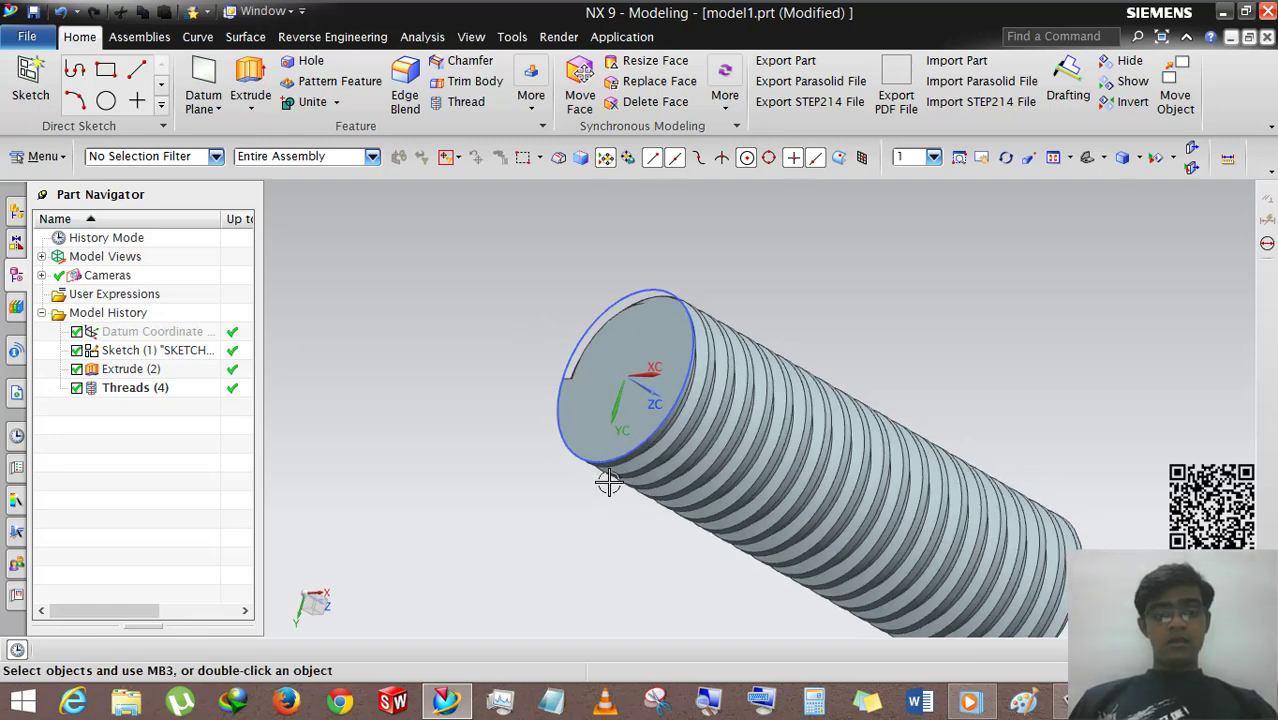
{"action": "left_click", "coordinate": [311, 62]}
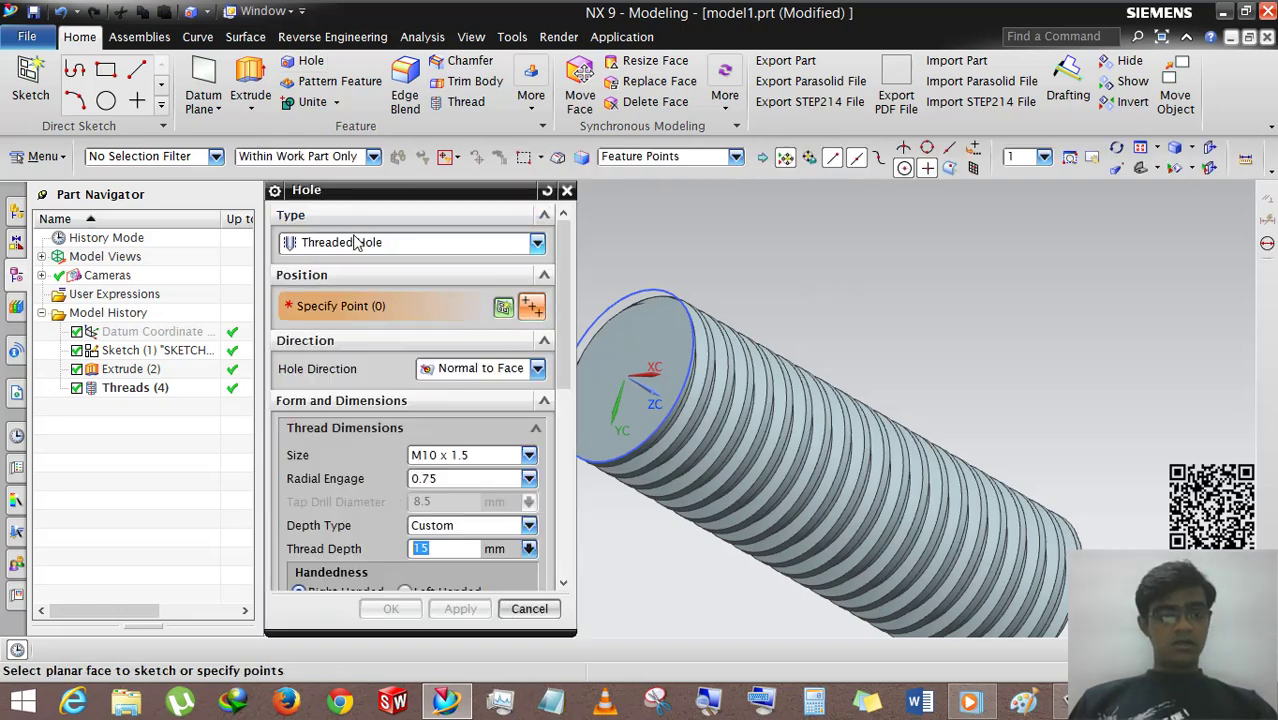
Place a General Hole at the center of the cylinder's end face
{"action": "left_click", "coordinate": [348, 243]}
{"action": "left_click", "coordinate": [334, 265]}
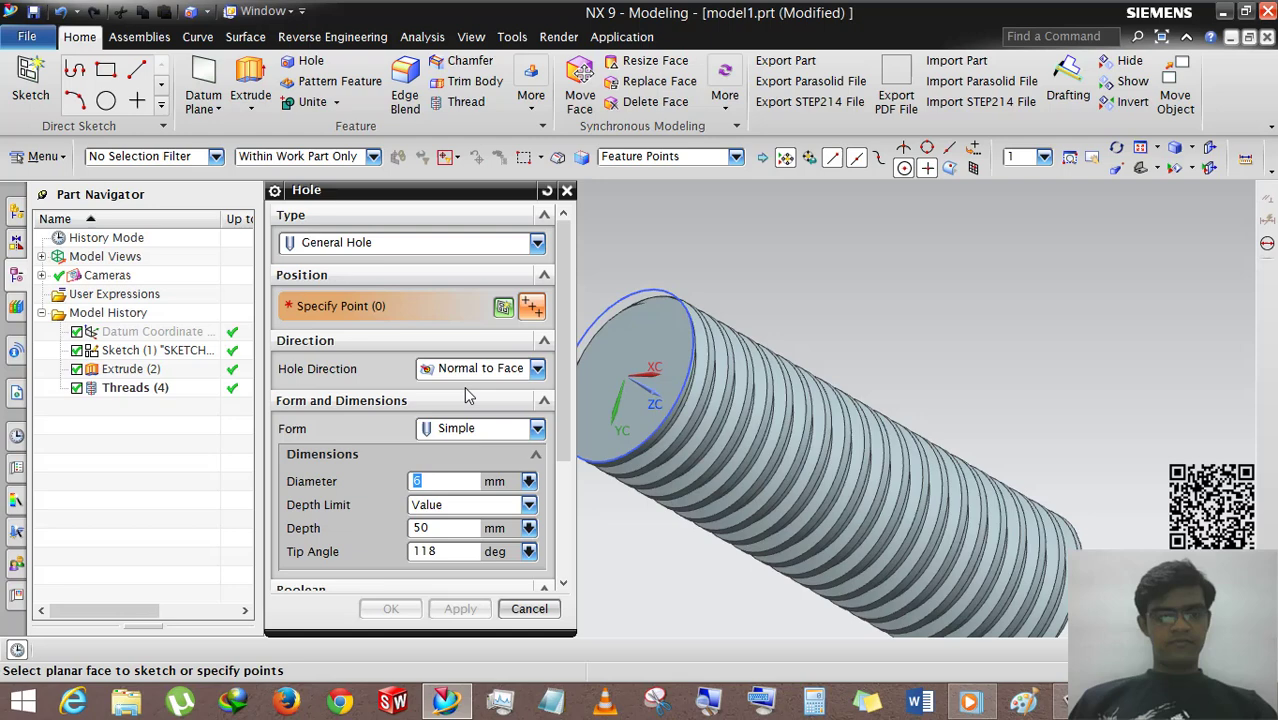
{"action": "left_click", "coordinate": [618, 456]}
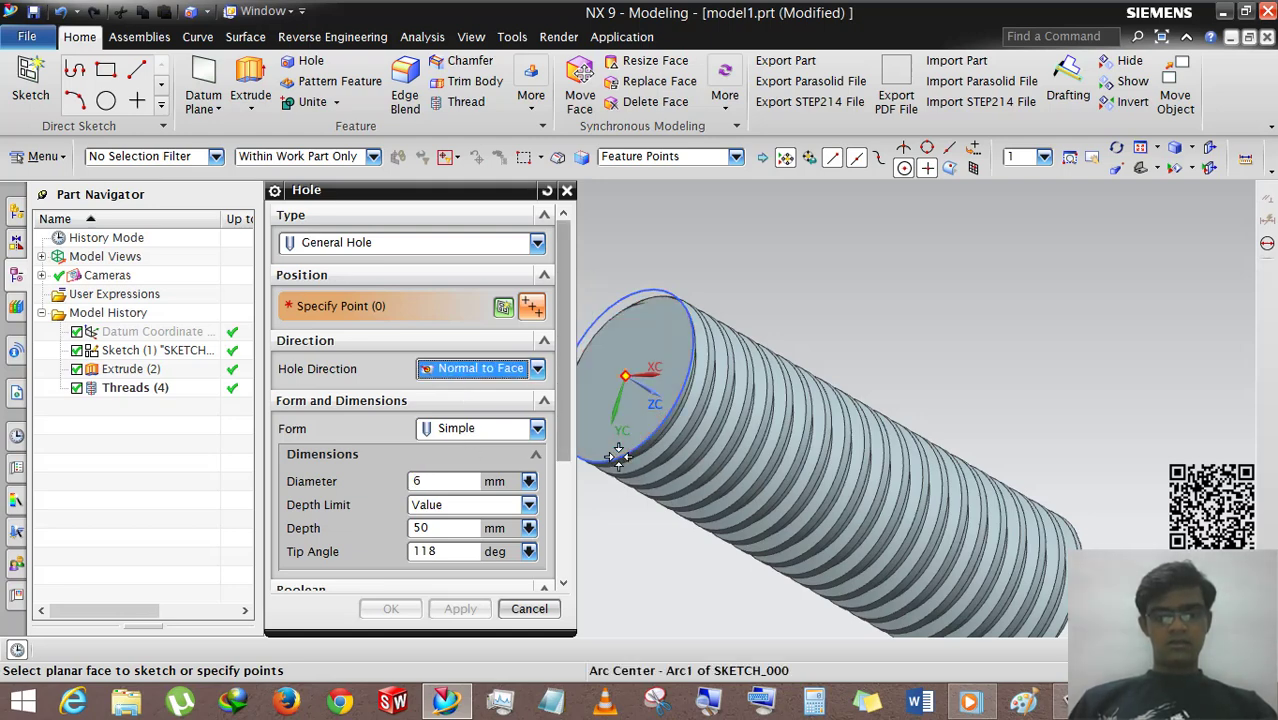
{"action": "scroll", "coordinate": [909, 337], "scroll_direction": "down", "scroll_amount": 3}
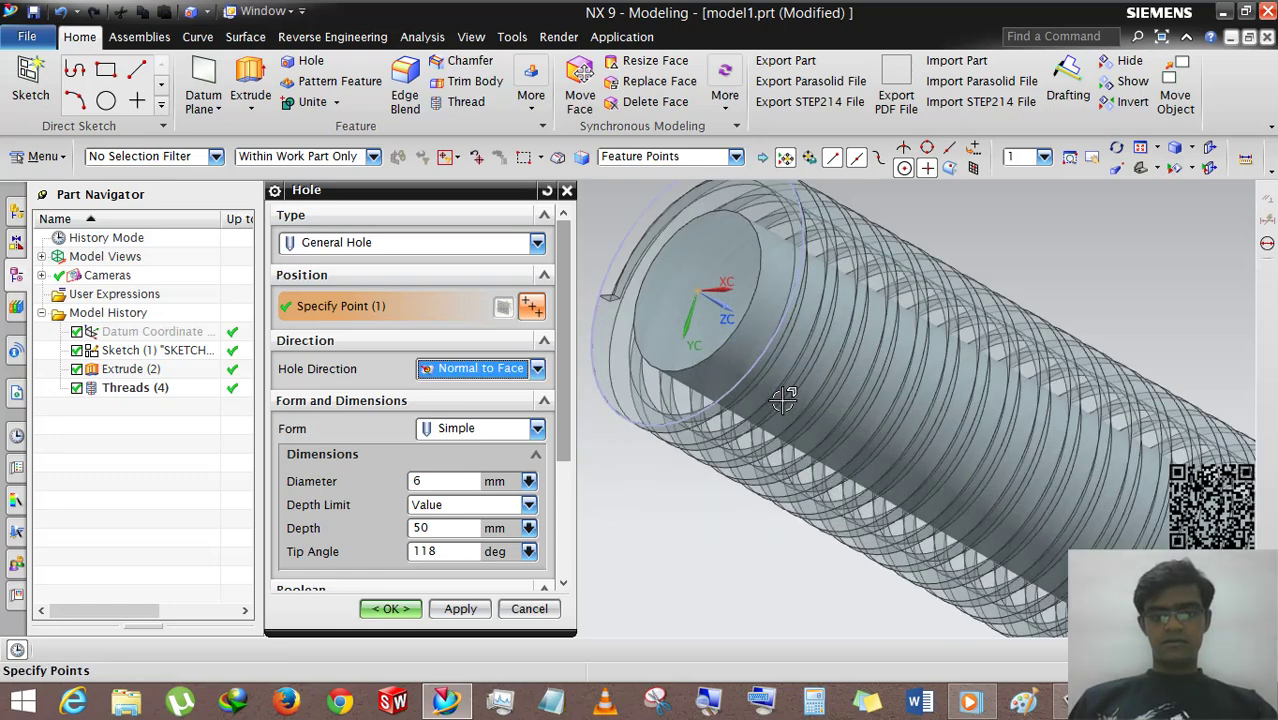
{"action": "scroll", "coordinate": [909, 337], "scroll_direction": "up", "scroll_amount": 3}
{"action": "middle_click_drag", "start_coordinate": [909, 337], "coordinate": [557, 368]}
{"action": "scroll", "coordinate": [746, 463], "scroll_direction": "down", "scroll_amount": 1}
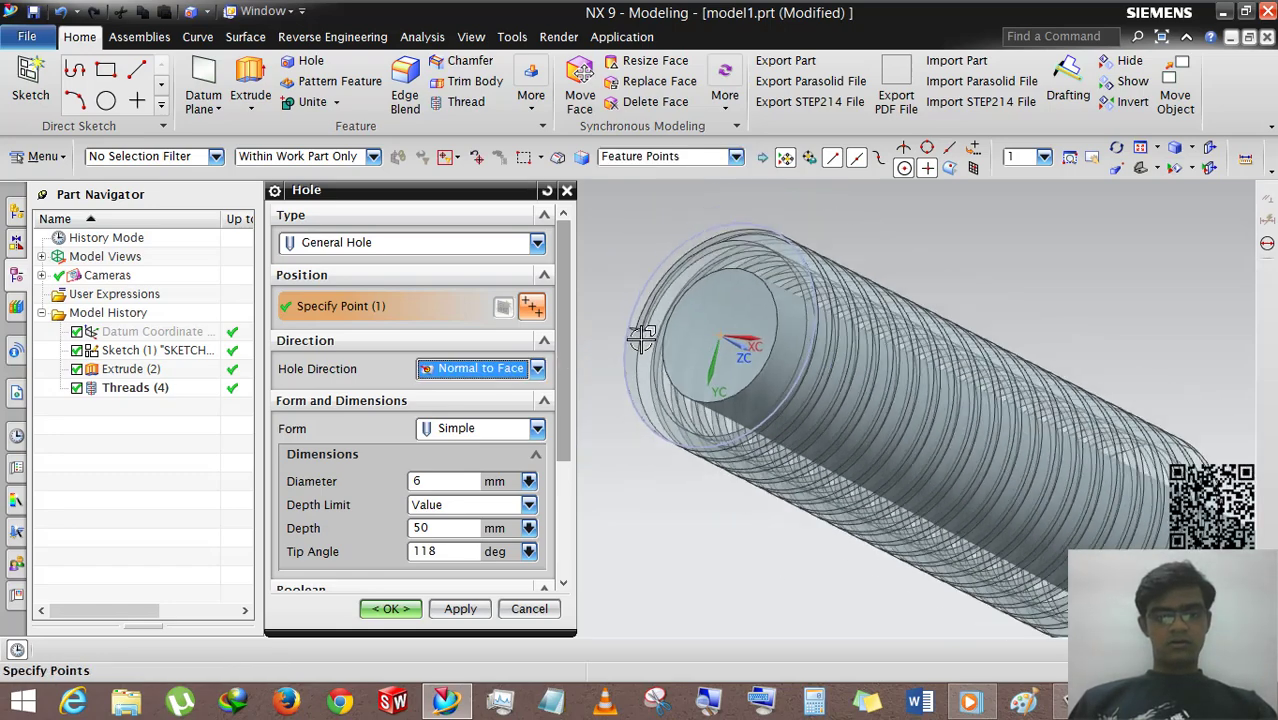
{"action": "scroll", "coordinate": [746, 463], "scroll_direction": "down", "scroll_amount": 1}
{"action": "middle_click_drag", "start_coordinate": [746, 463], "coordinate": [430, 527]}
Set the hole to 6 mm diameter and 20 mm depth, then create it
{"action": "double_click", "coordinate": [437, 527]}
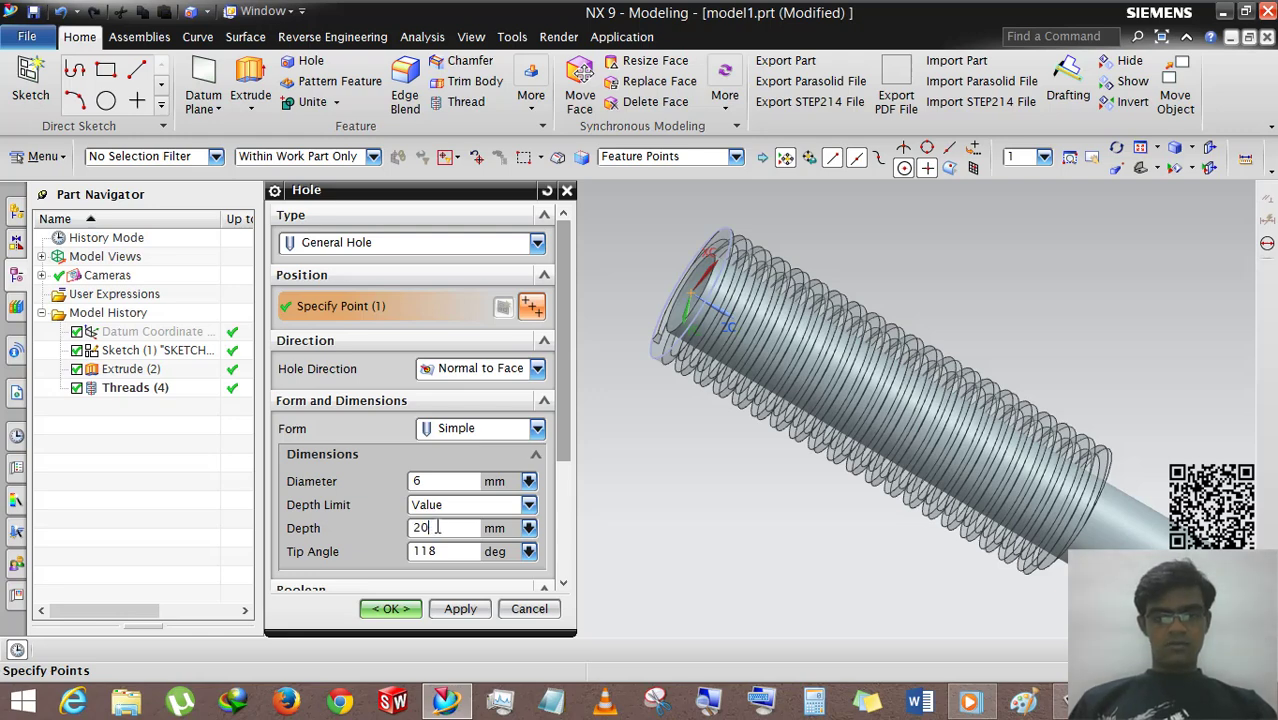
{"action": "middle_click_drag", "start_coordinate": [679, 437], "coordinate": [659, 443]}
{"action": "scroll", "coordinate": [346, 534], "scroll_direction": "down", "scroll_amount": 1}
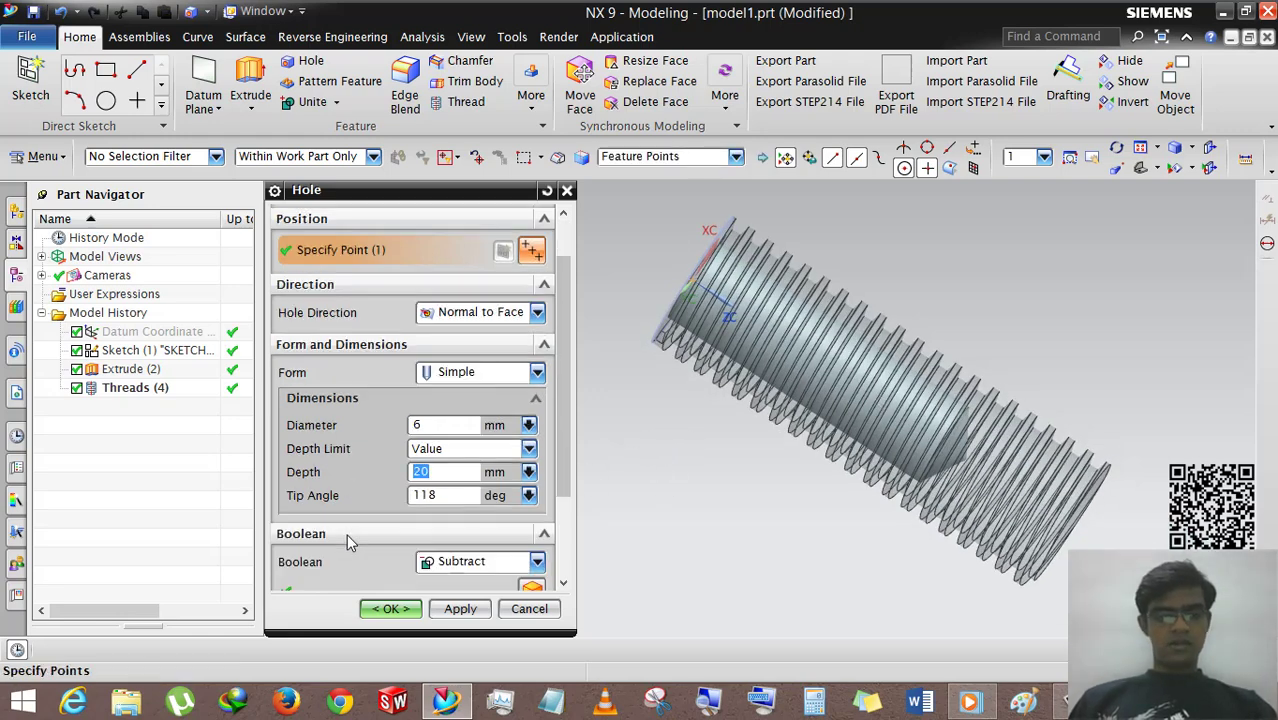
{"action": "scroll", "coordinate": [347, 536], "scroll_direction": "down", "scroll_amount": 2}
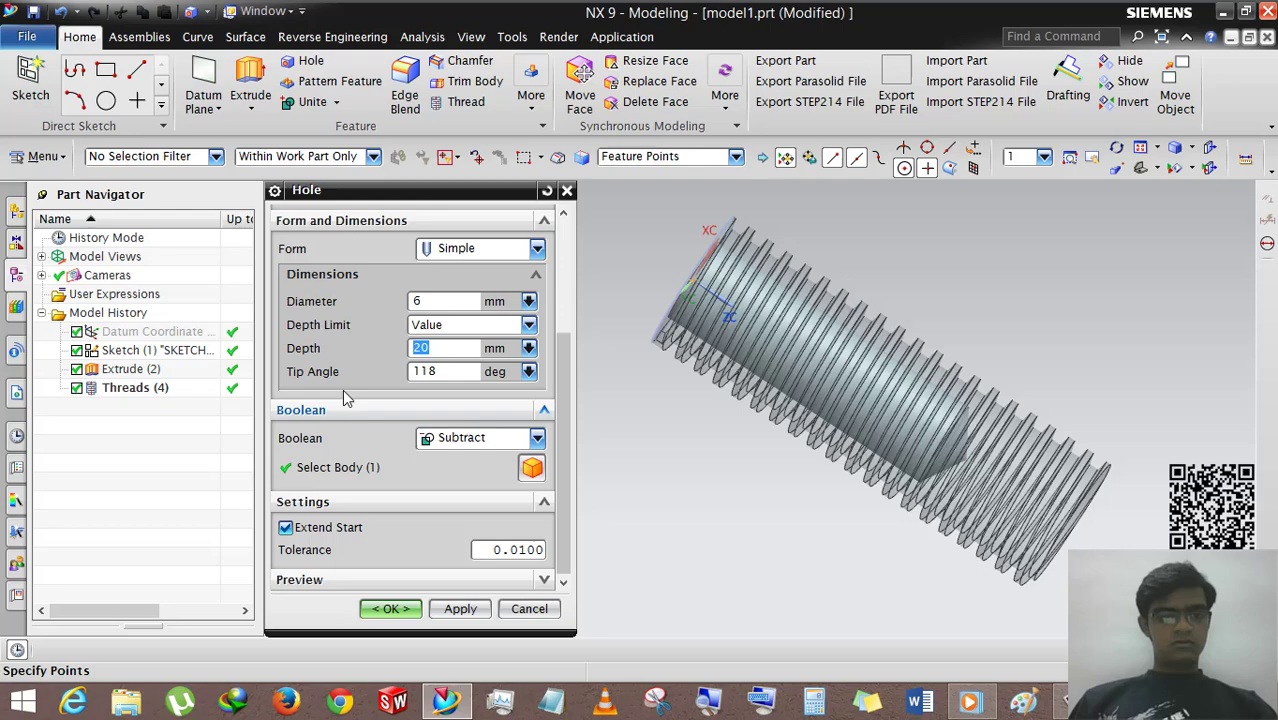
{"action": "left_click", "coordinate": [390, 610]}
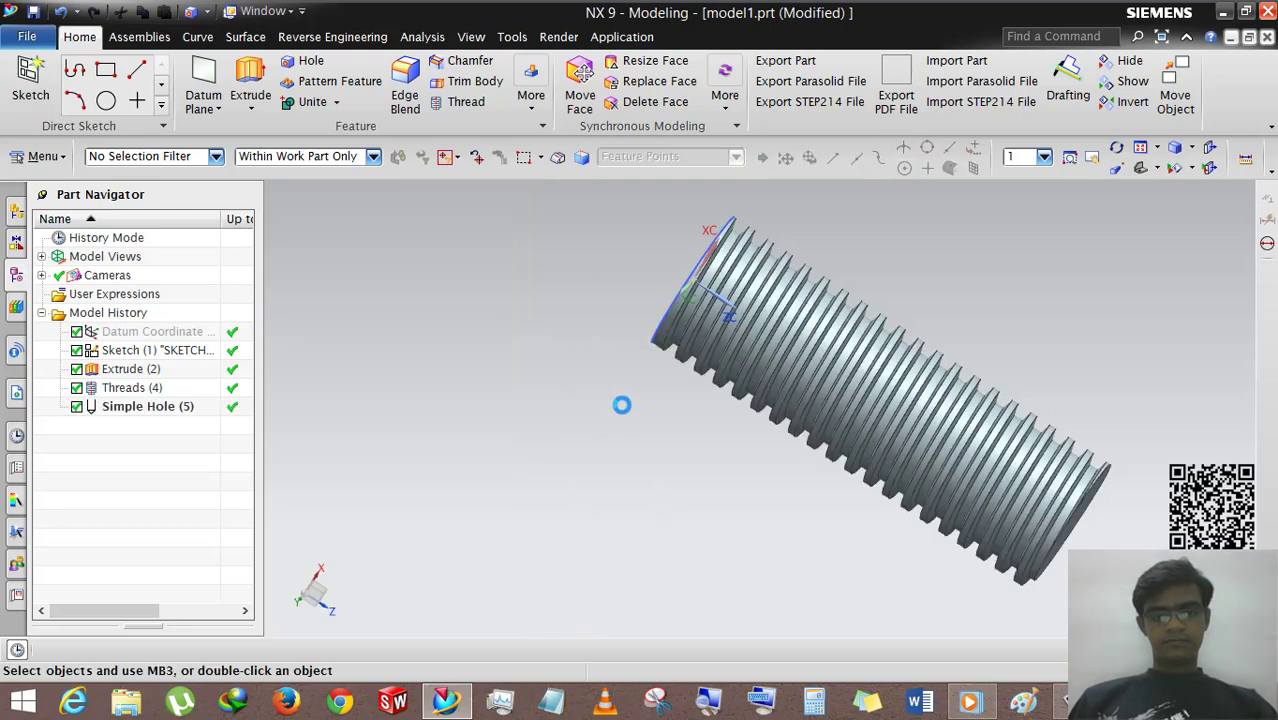
{"action": "middle_click_drag", "start_coordinate": [601, 438], "coordinate": [659, 454]}
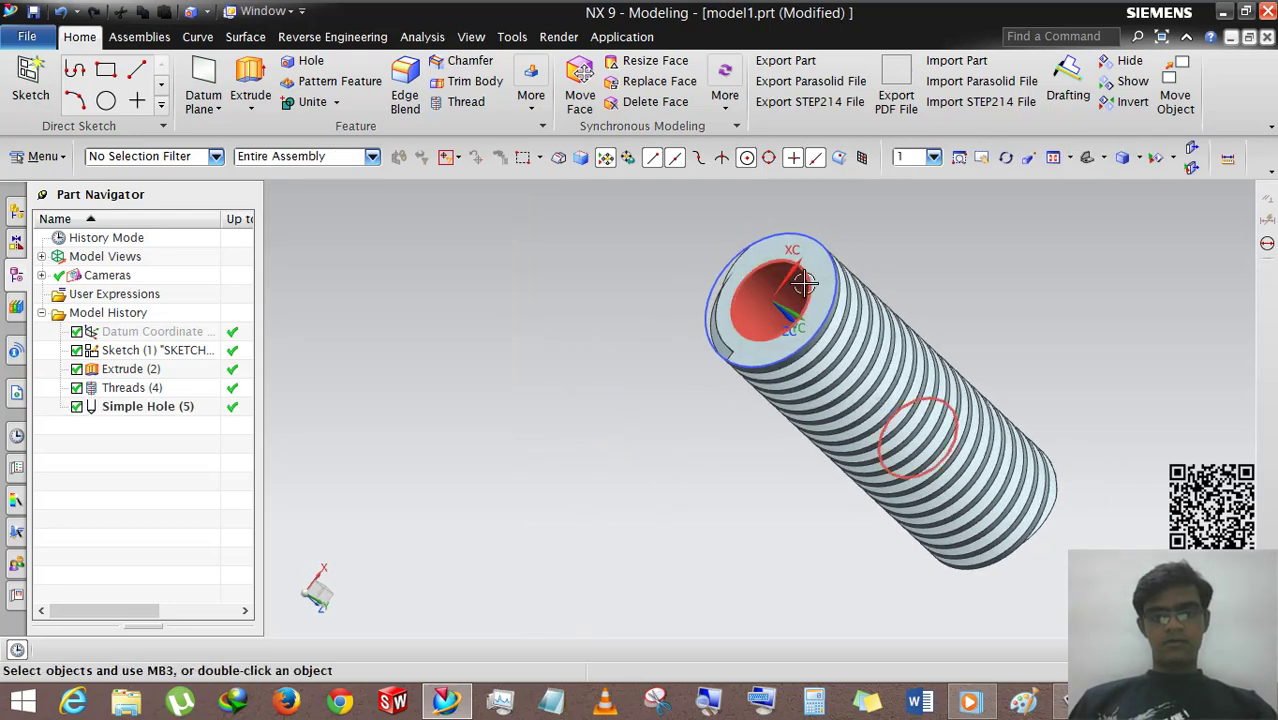
{"action": "scroll", "coordinate": [660, 352], "scroll_direction": "up", "scroll_amount": 3}
{"action": "mouse_move", "coordinate": [660, 352]}
{"action": "middle_mouse_down"}
{"action": "mouse_move", "coordinate": [682, 377]}
{"action": "mouse_move", "coordinate": [690, 366]}
{"action": "mouse_move", "coordinate": [640, 340]}
{"action": "middle_mouse_up"}
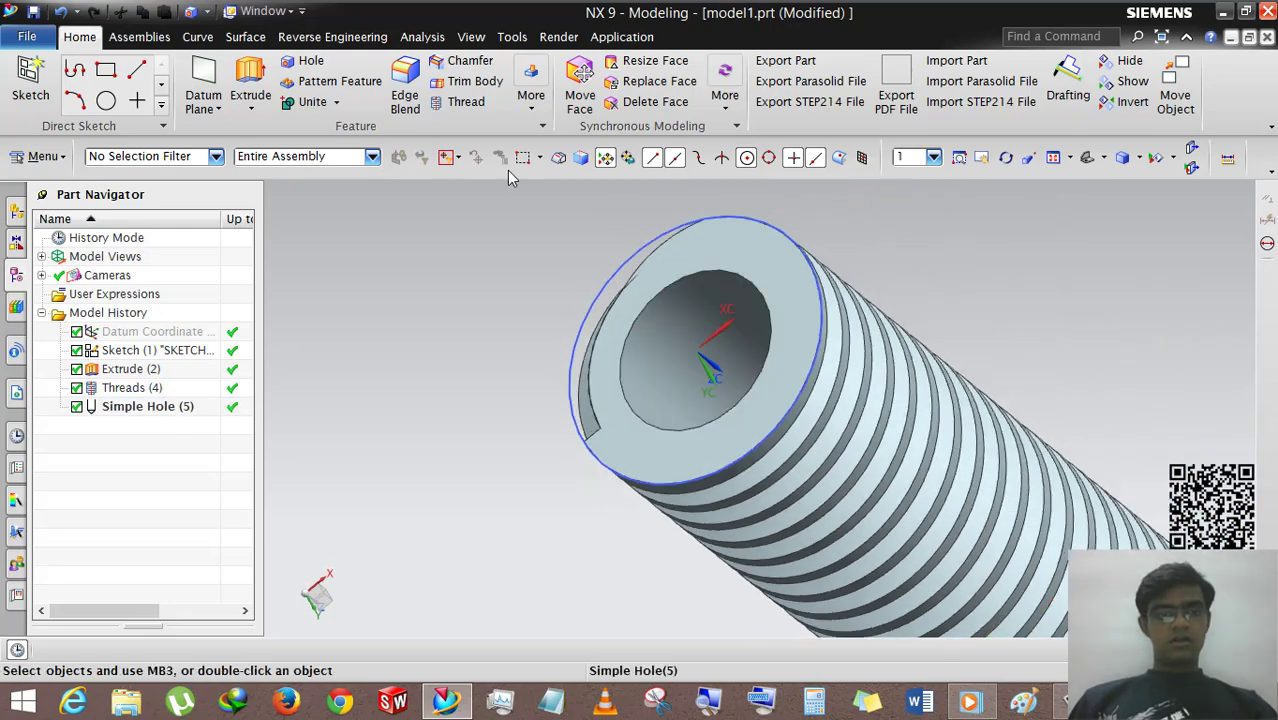
Thread the hole's inner face from the end face: 8 mm major, 1.25 mm pitch, 20 mm length
{"action": "left_click", "coordinate": [463, 102]}
{"action": "left_click", "coordinate": [645, 292]}
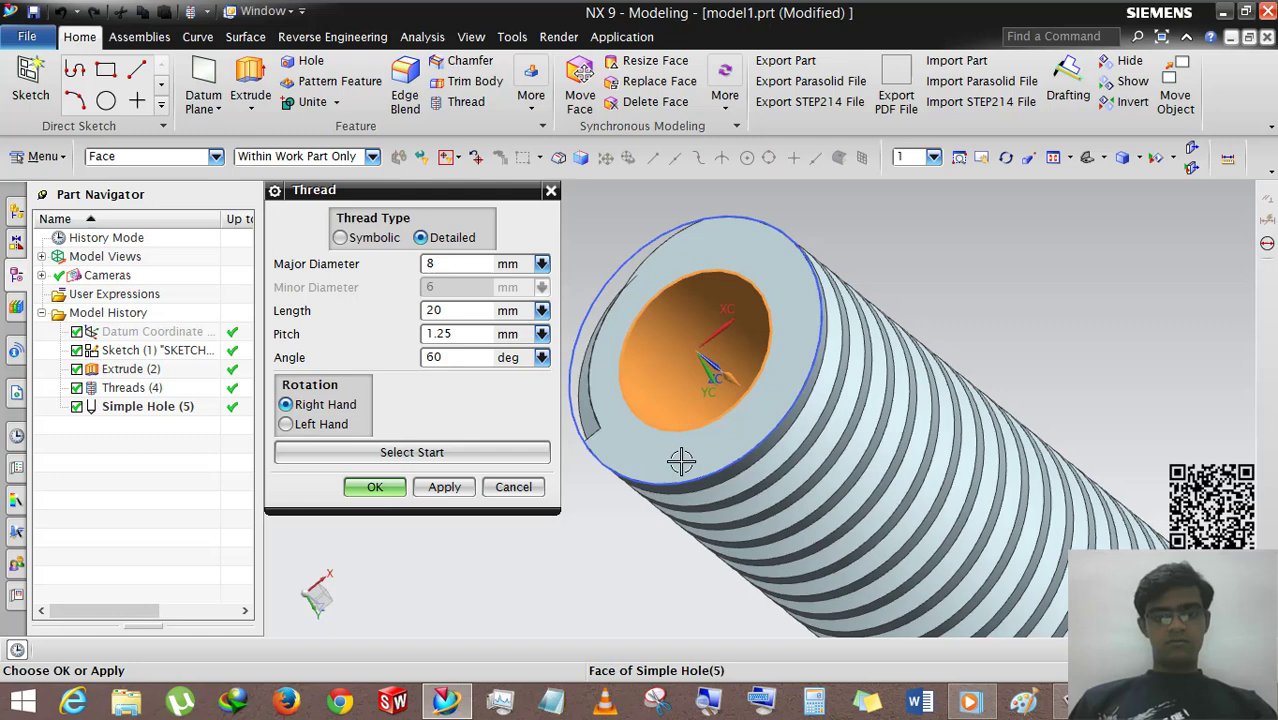
{"action": "left_click", "coordinate": [438, 460]}
{"action": "left_click", "coordinate": [628, 442]}
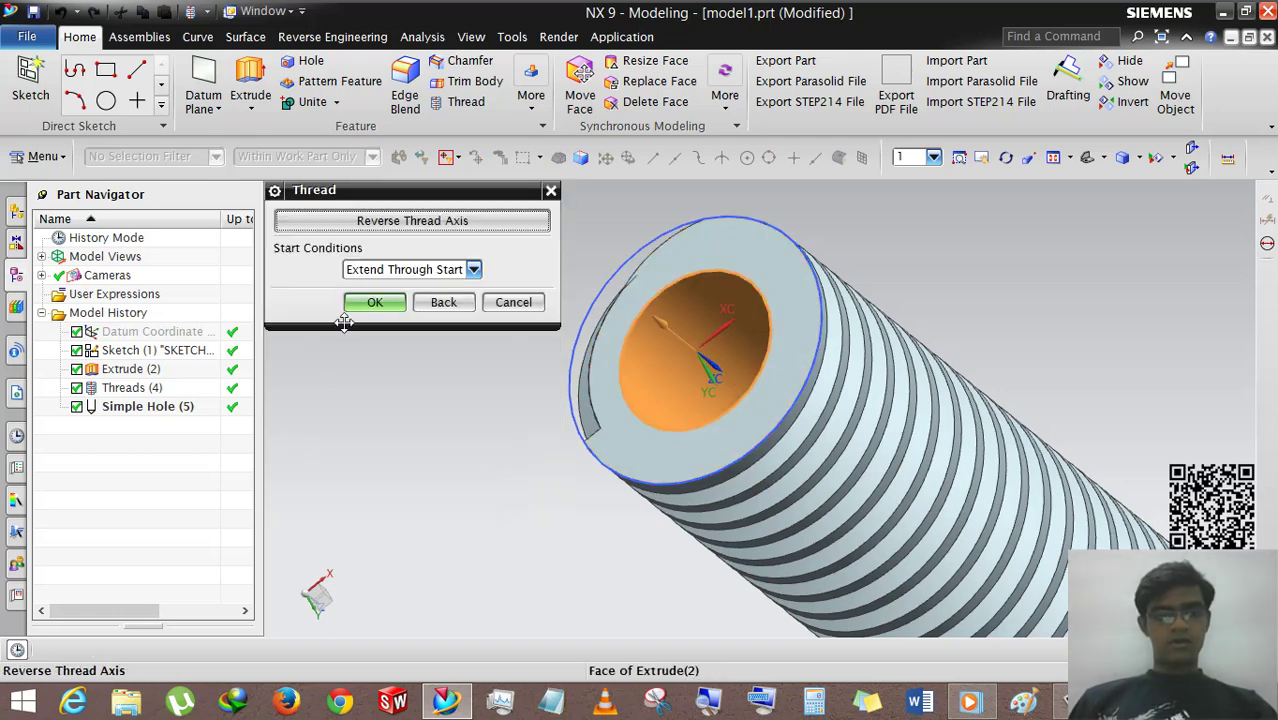
{"action": "middle_click_drag", "start_coordinate": [752, 436], "coordinate": [787, 398]}
{"action": "left_click", "coordinate": [374, 302]}
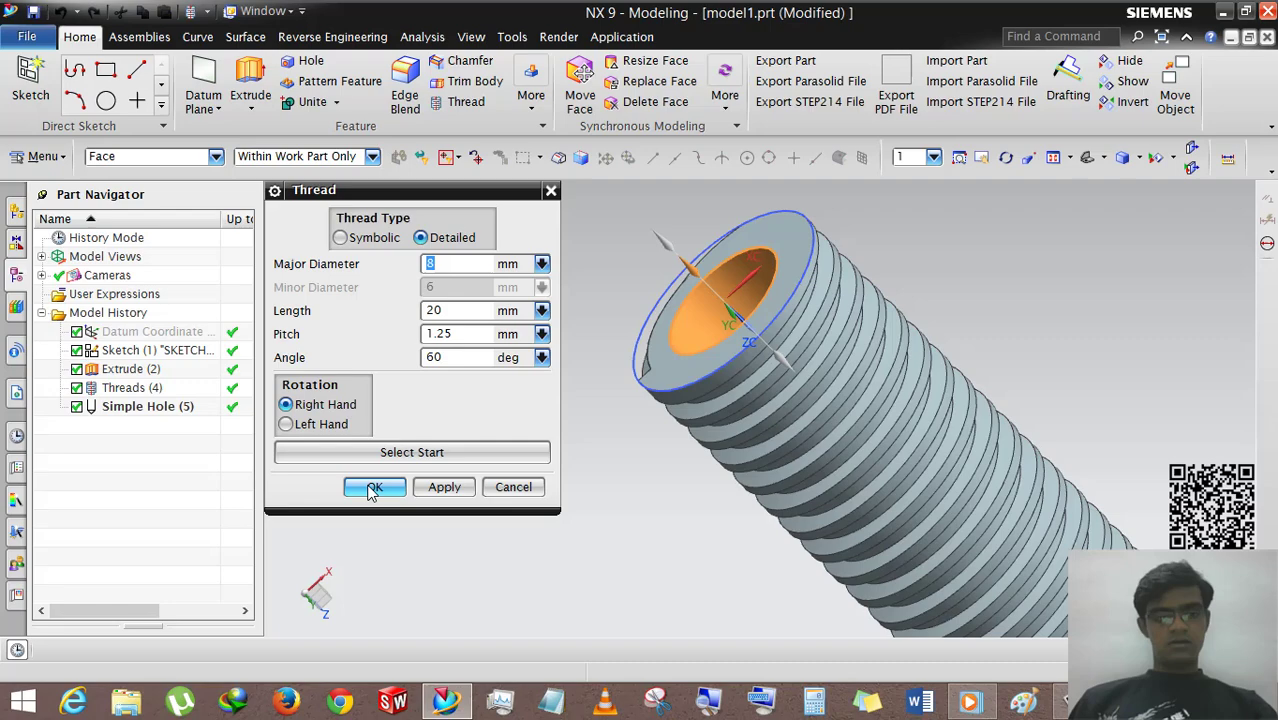
{"action": "left_click", "coordinate": [372, 489]}
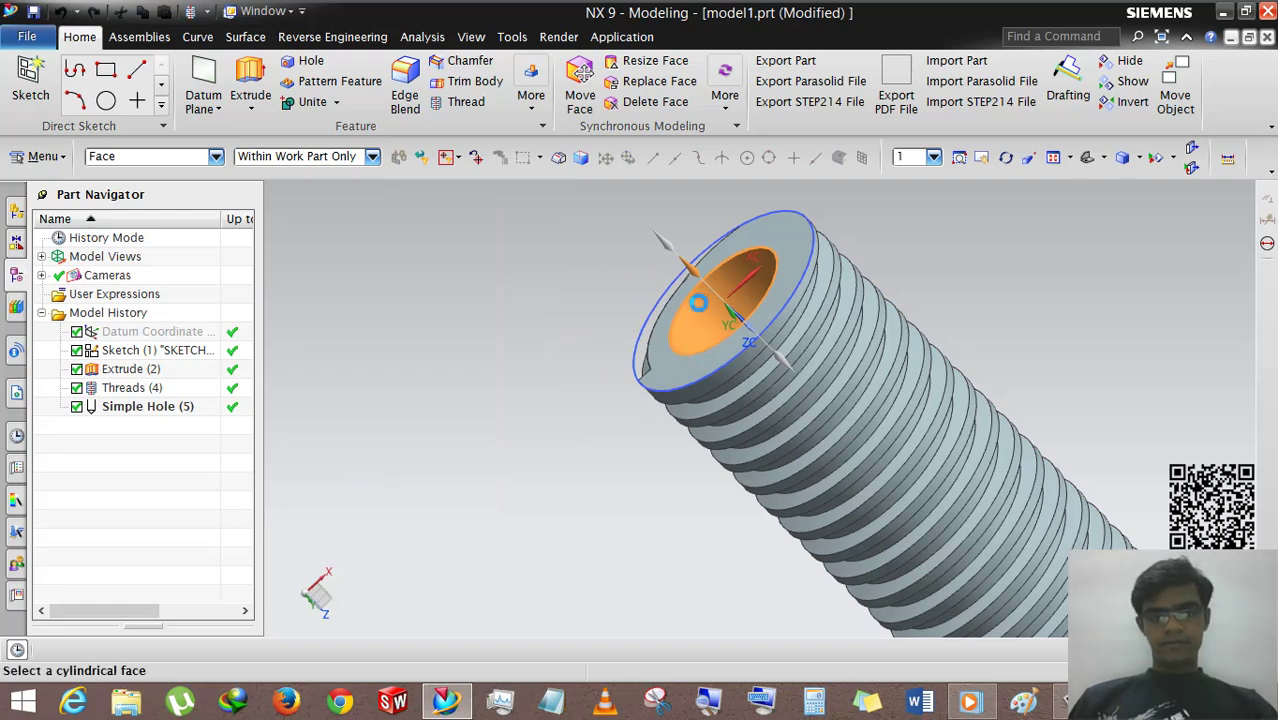
{"action": "mouse_move", "coordinate": [598, 342]}
{"action": "middle_mouse_down"}
{"action": "mouse_move", "coordinate": [631, 327]}
{"action": "mouse_move", "coordinate": [577, 326]}
{"action": "mouse_move", "coordinate": [582, 360]}
{"action": "mouse_move", "coordinate": [608, 385]}
{"action": "mouse_move", "coordinate": [617, 375]}
{"action": "mouse_move", "coordinate": [605, 363]}
{"action": "middle_mouse_up"}
{"action": "key", "text": "ctrl+alt+f"}
{"action": "middle_click_drag", "start_coordinate": [676, 469], "coordinate": [531, 442]}
{"action": "right_click", "coordinate": [524, 425]}
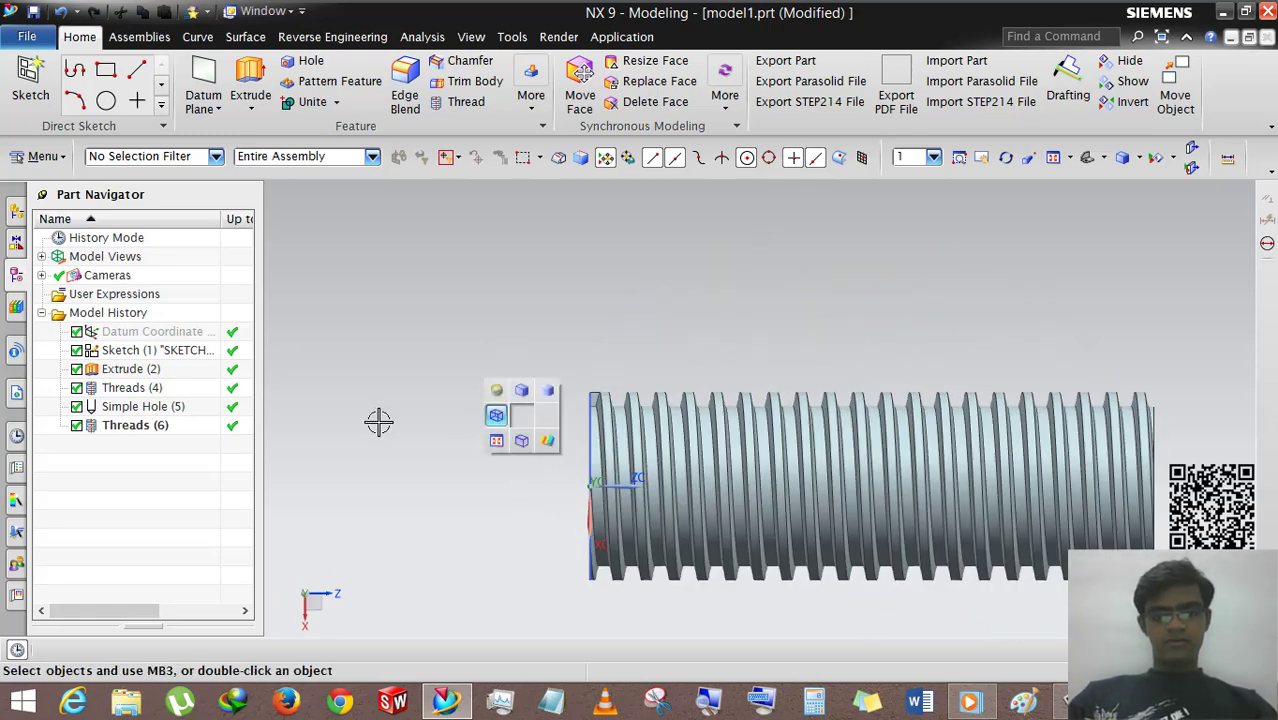
{"action": "left_click", "coordinate": [548, 440]}
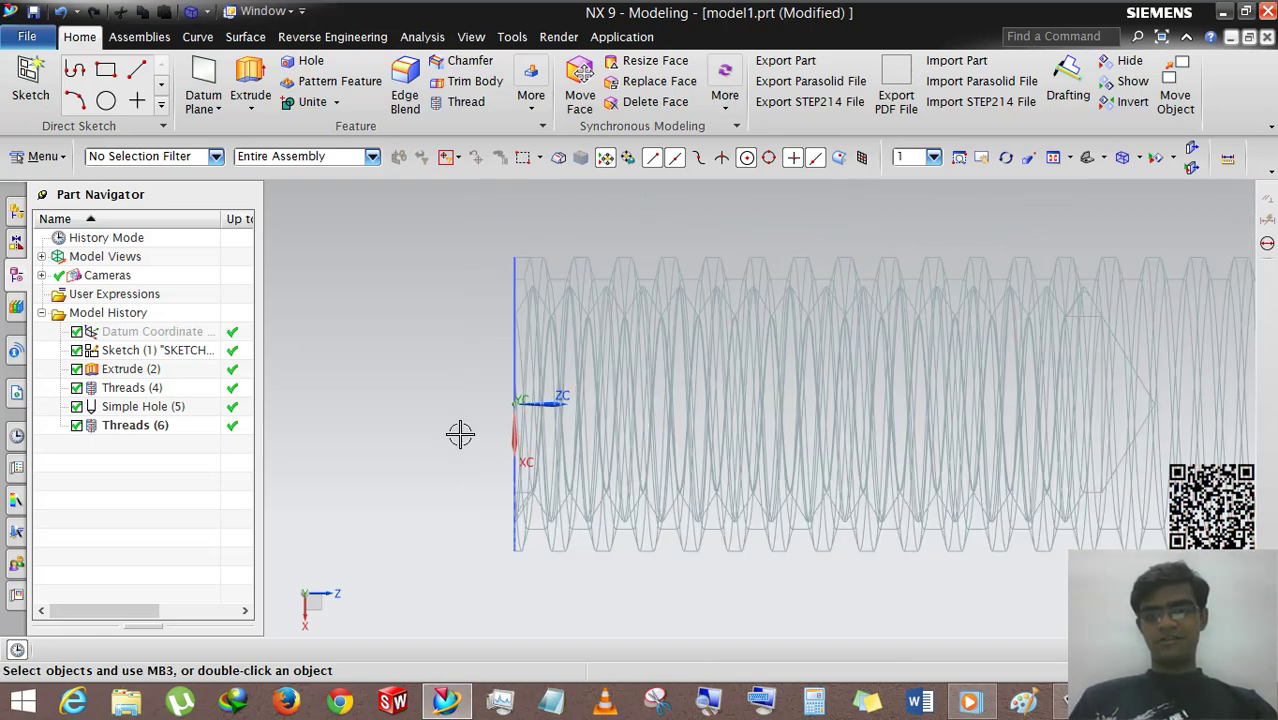
{"action": "mouse_move", "coordinate": [466, 453]}
{"action": "right_mouse_down"}
{"action": "mouse_move", "coordinate": [462, 388]}
{"action": "mouse_move", "coordinate": [491, 371]}
{"action": "right_mouse_up"}
{"action": "scroll", "coordinate": [448, 485], "scroll_direction": "down", "scroll_amount": 2}
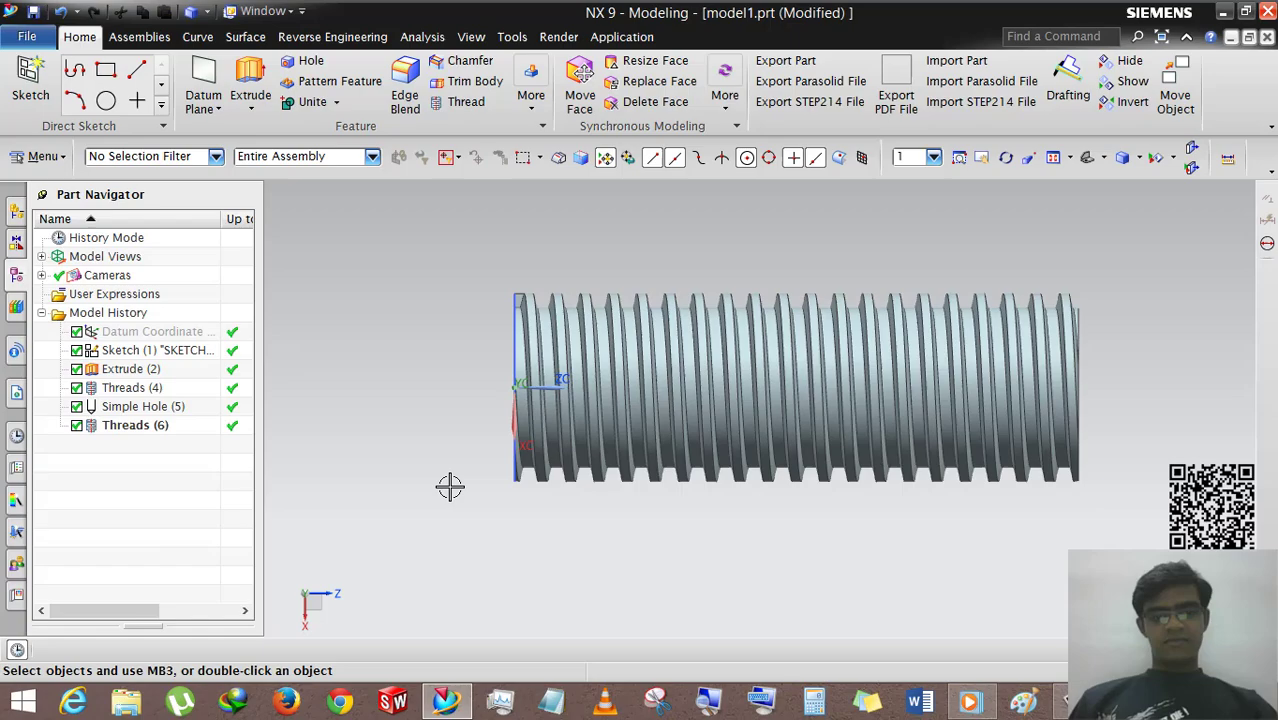